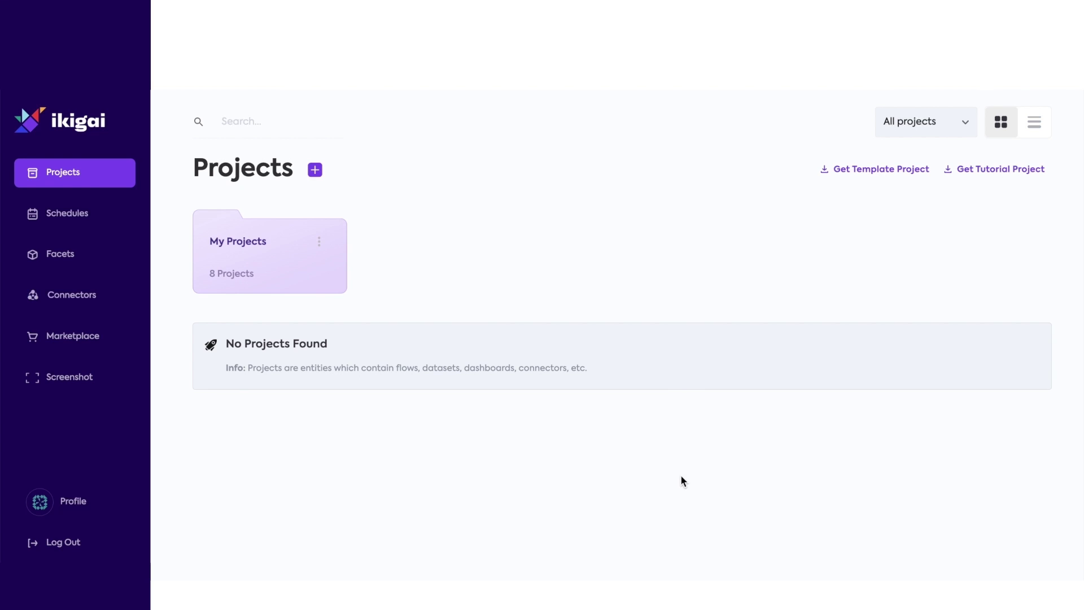
Step: Create a new project named "Tutorial Walkthrough"
left_click(316, 171)
left_click(350, 209)
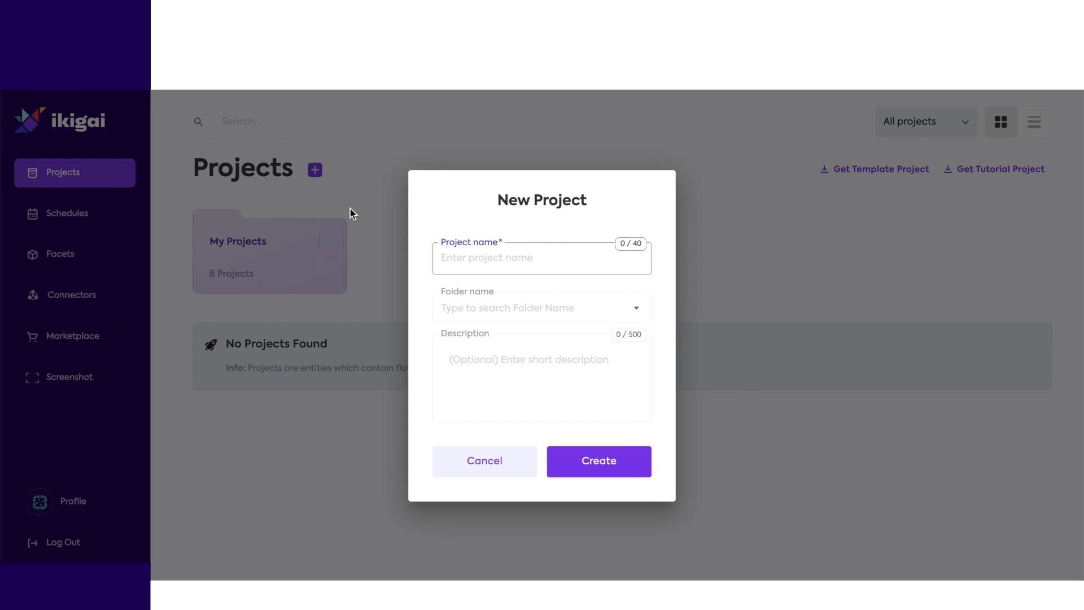
type("Tutorial Walkthrough")
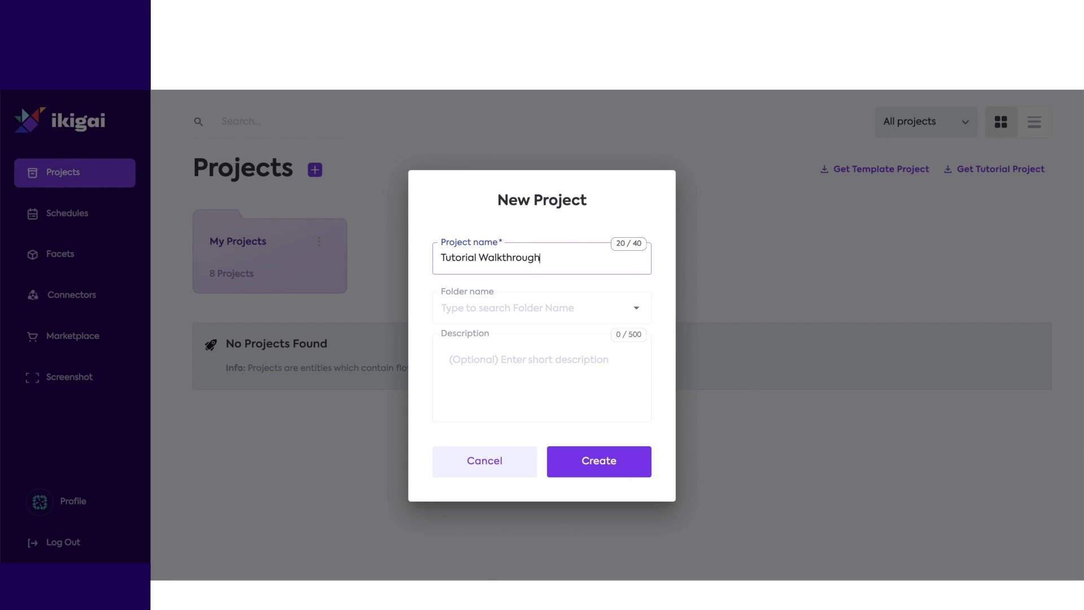
left_click(597, 470)
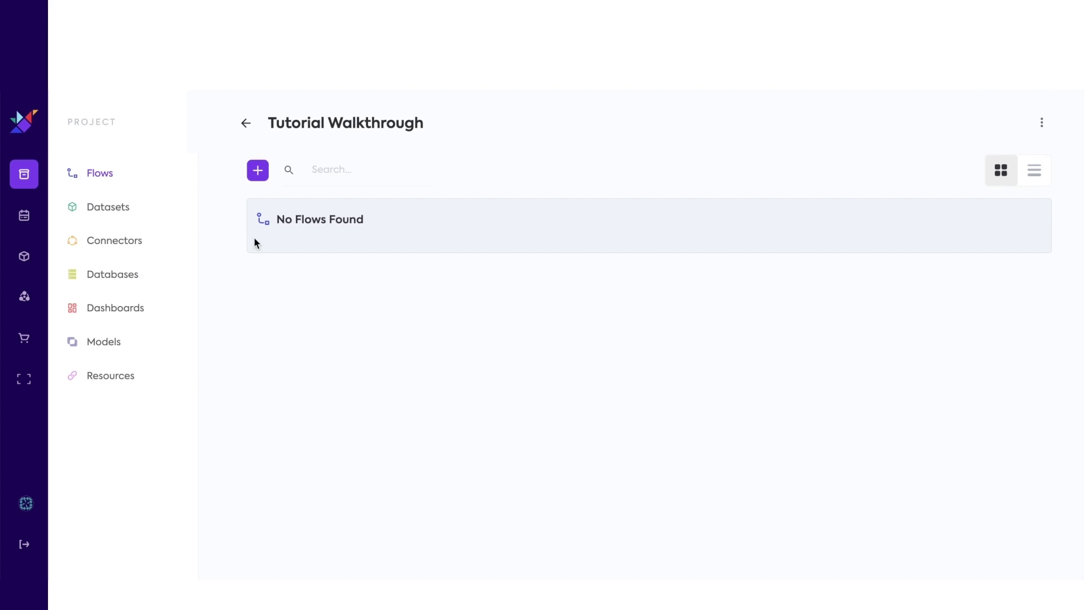
Step: Create a new flow named "First Flow" in the Tutorial Walkthrough project
left_click(257, 170)
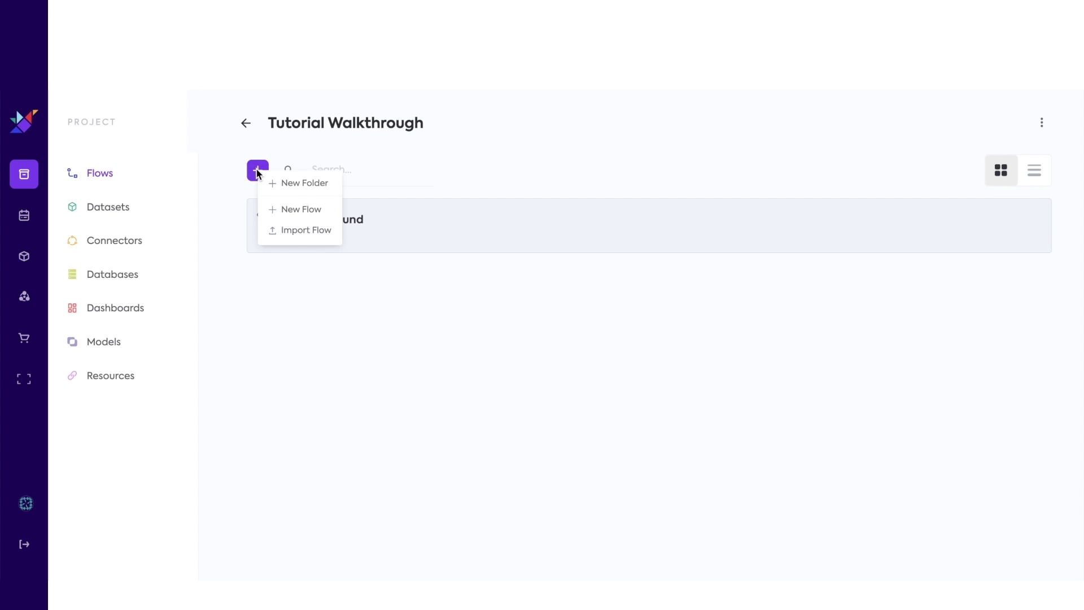
left_click(308, 216)
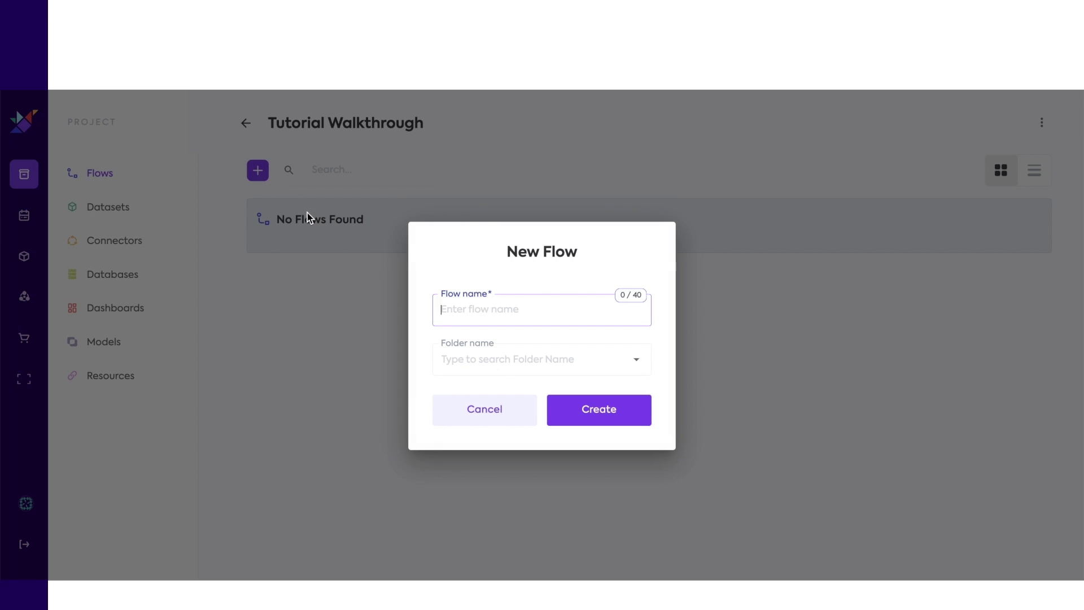
type("First Flow")
left_click(575, 408)
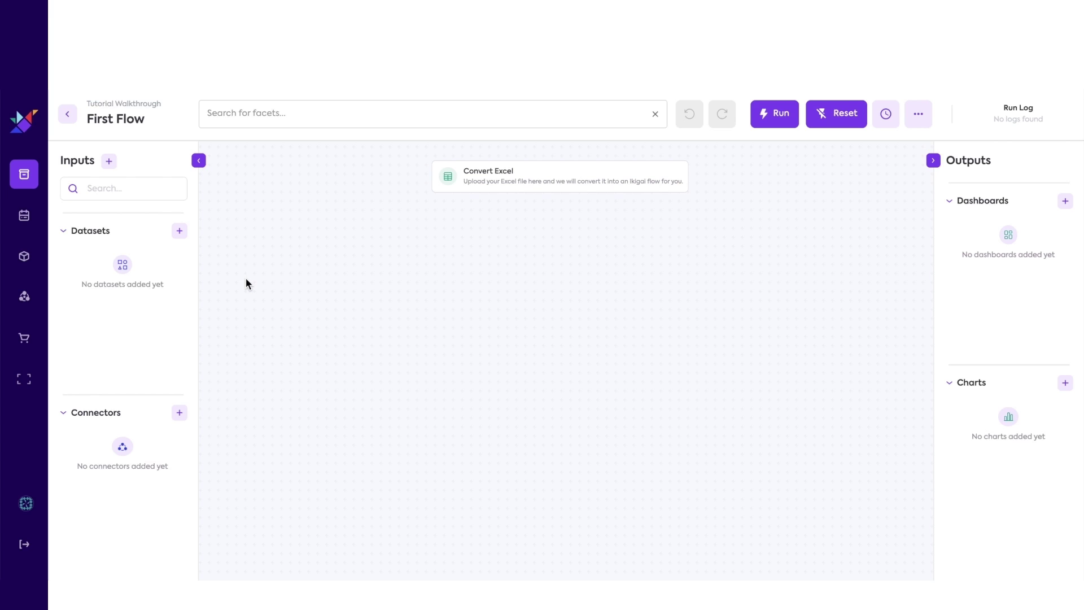
Step: Upload New Data.csv as a dataset named "First Dataset" and place it on the flow canvas
left_click(180, 231)
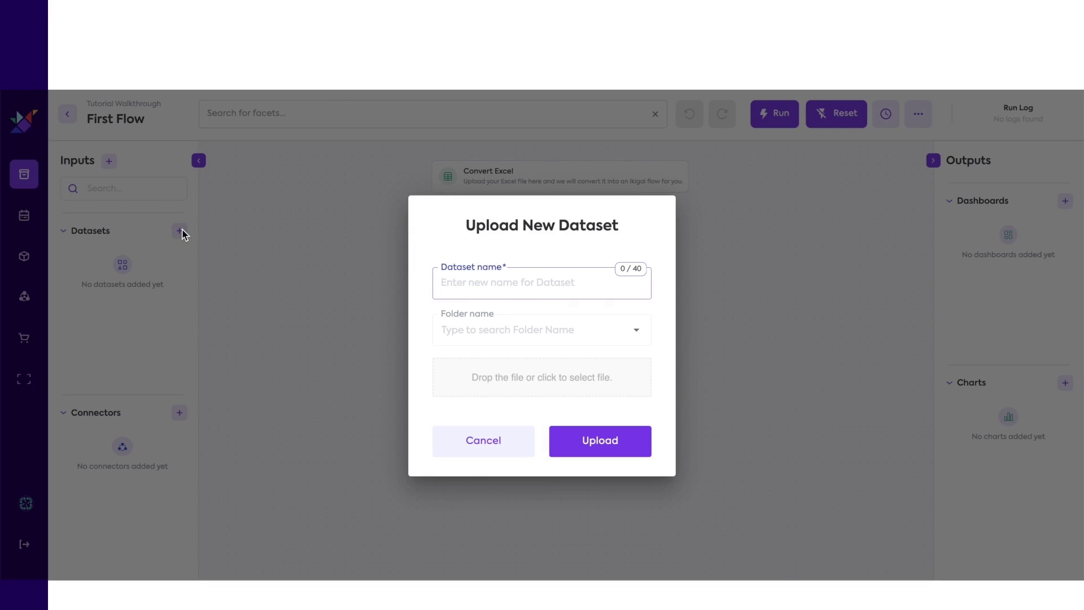
type("First ")
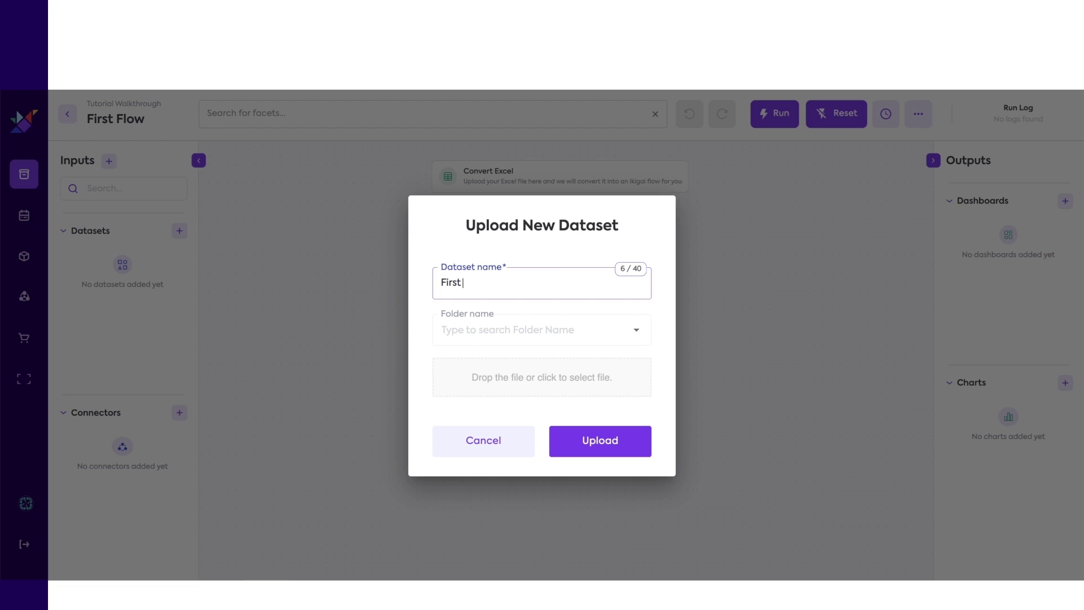
type("Dataset")
left_click_drag(491, 367, 491, 366)
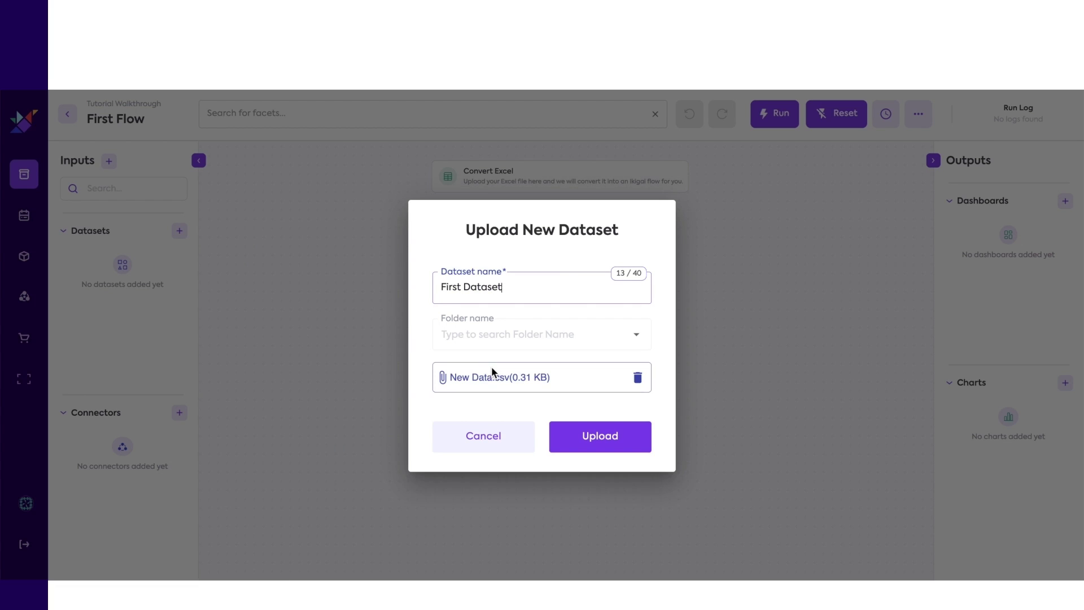
left_click(602, 437)
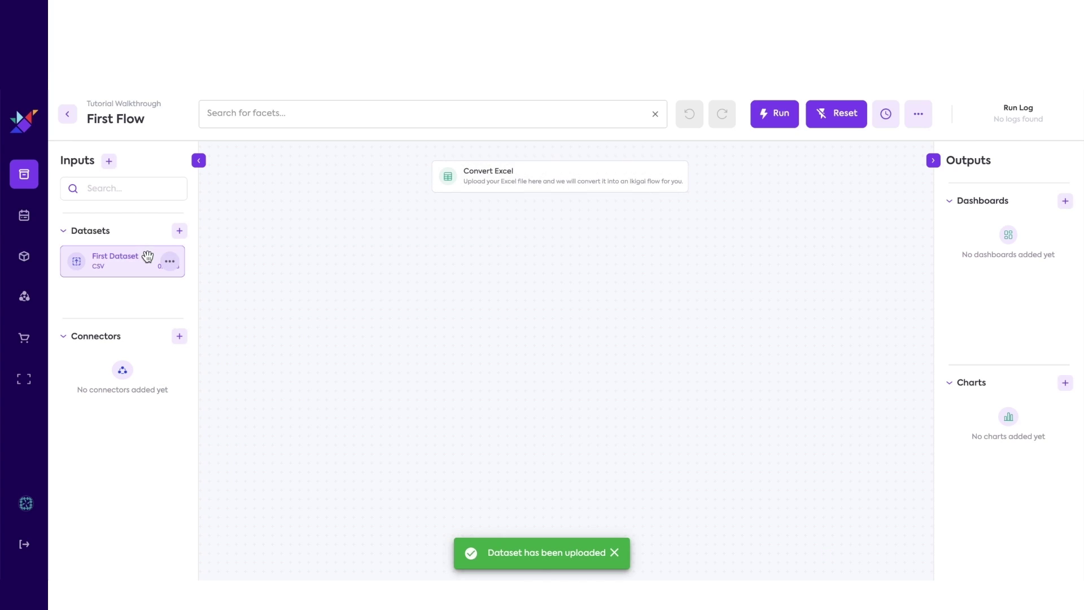
left_click_drag(147, 257, 386, 334)
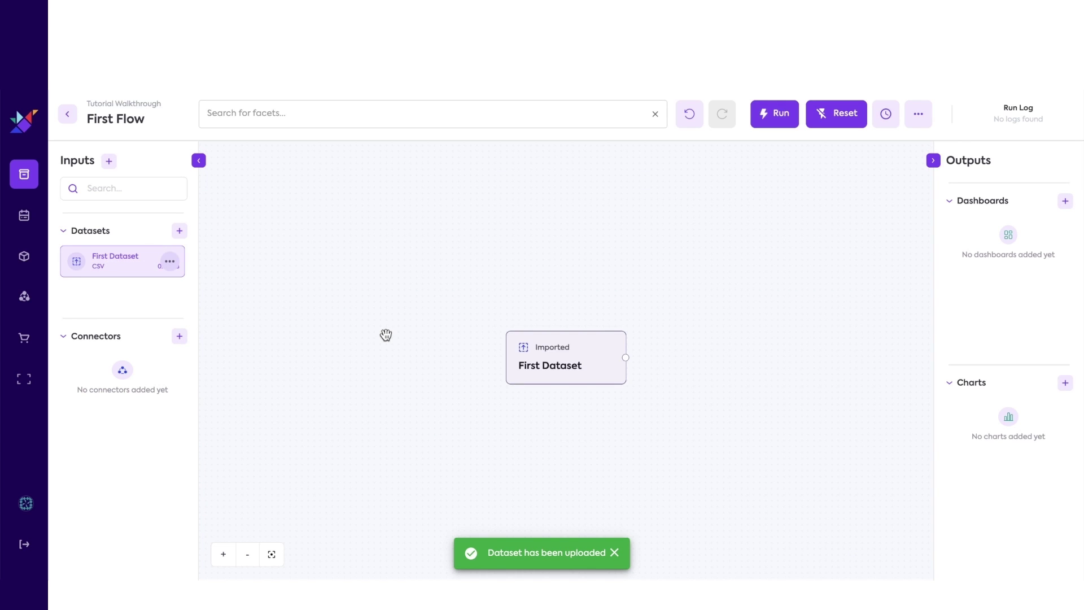
mouse_move(565, 363)
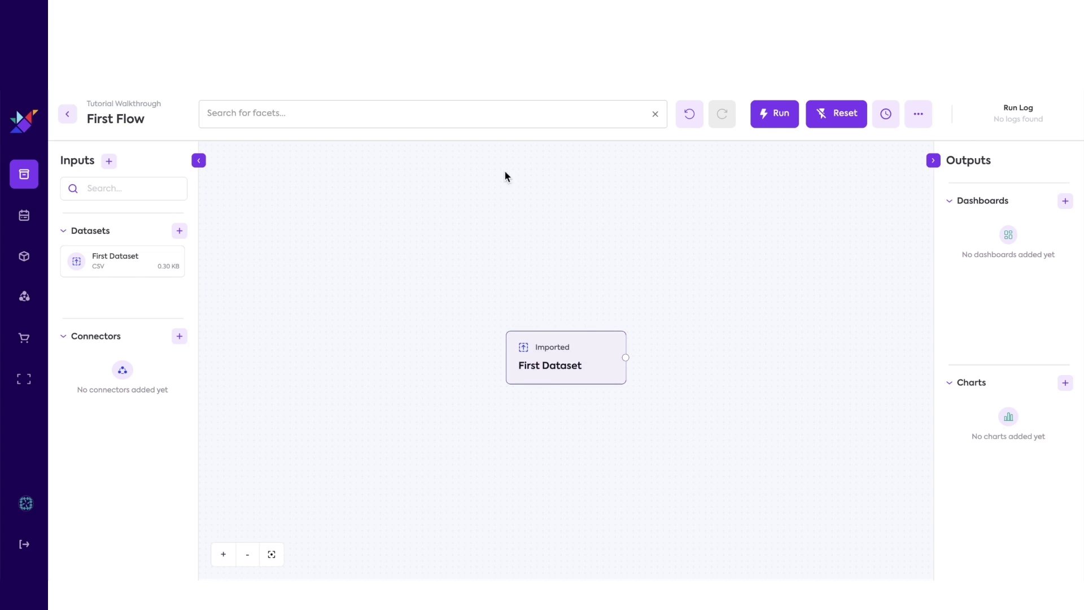
Step: Add a Select facet to the flow and connect First Dataset's output to its input
left_click(491, 111)
type("select")
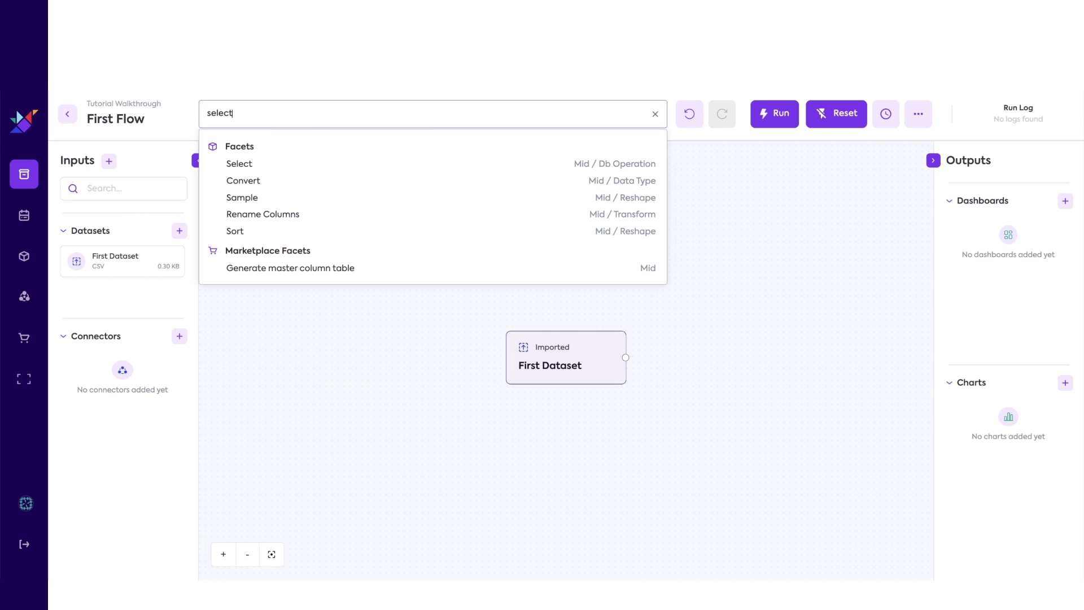
left_click(243, 163)
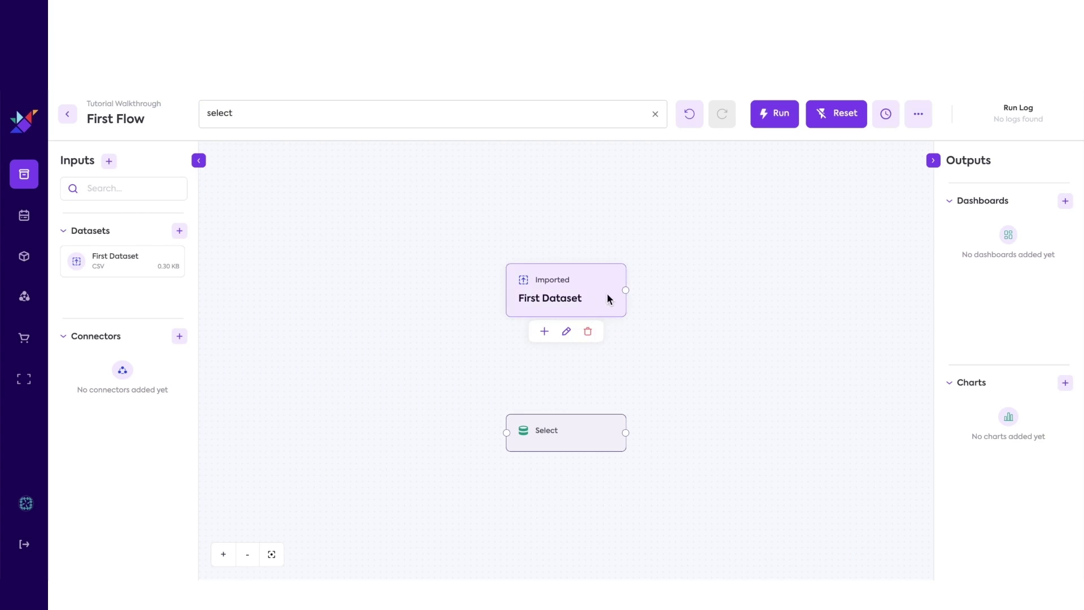
left_click_drag(625, 290, 507, 432)
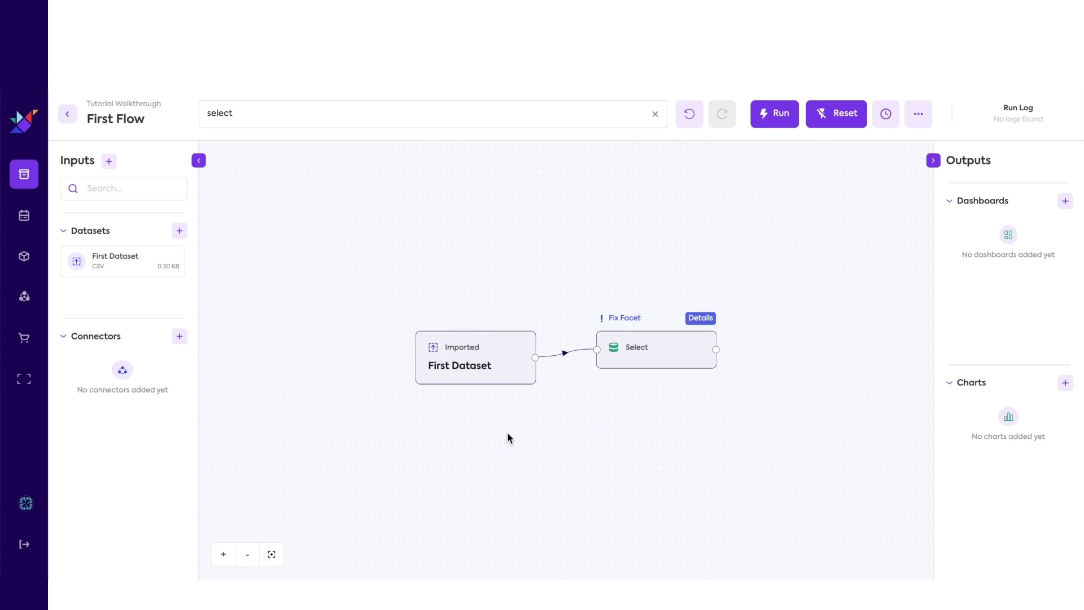
Step: Set the Select facet's target columns to Product (name/description), Channel/Location and Quantity, and update the facet
mouse_move(684, 348)
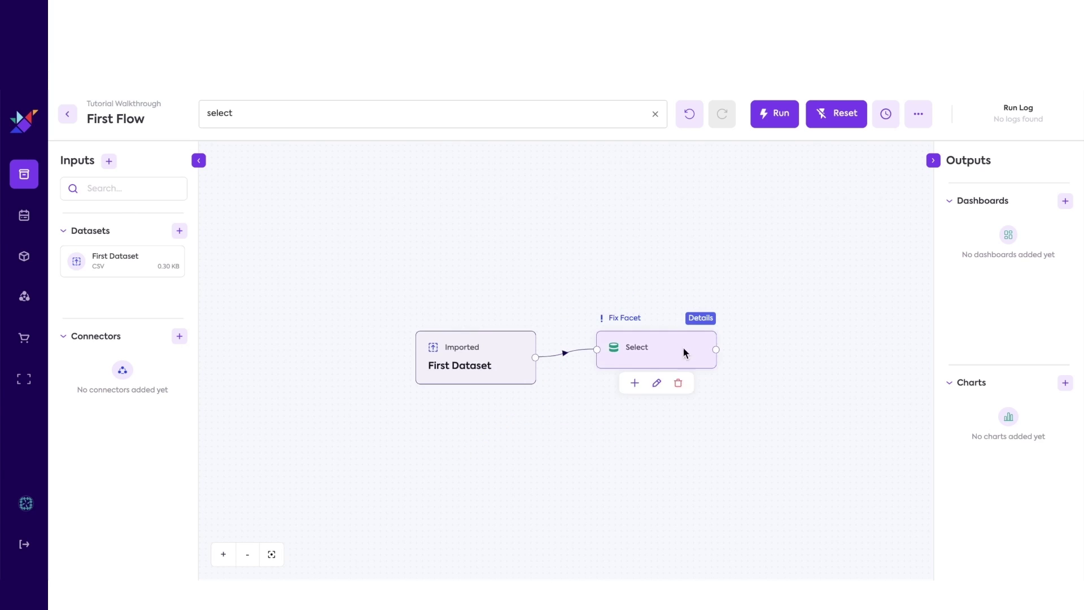
left_click(658, 384)
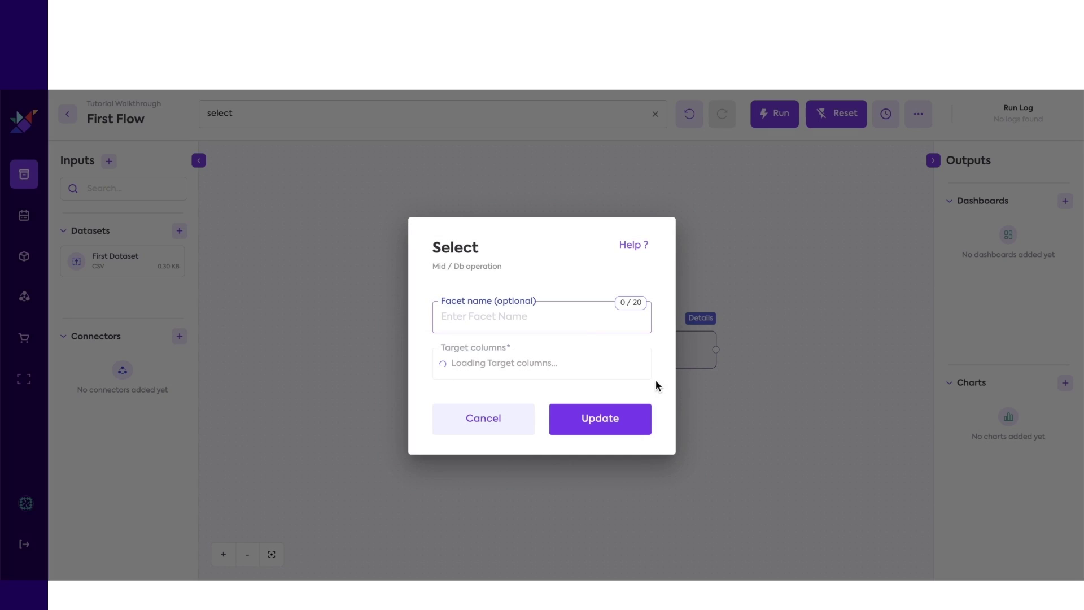
left_click(563, 359)
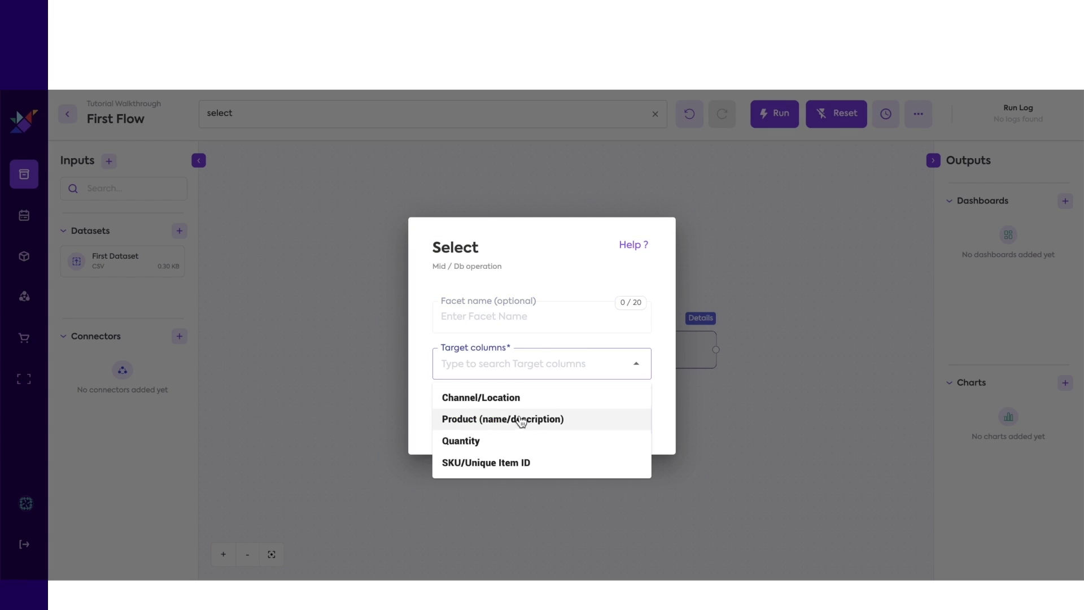
left_click(514, 420)
left_click(574, 366)
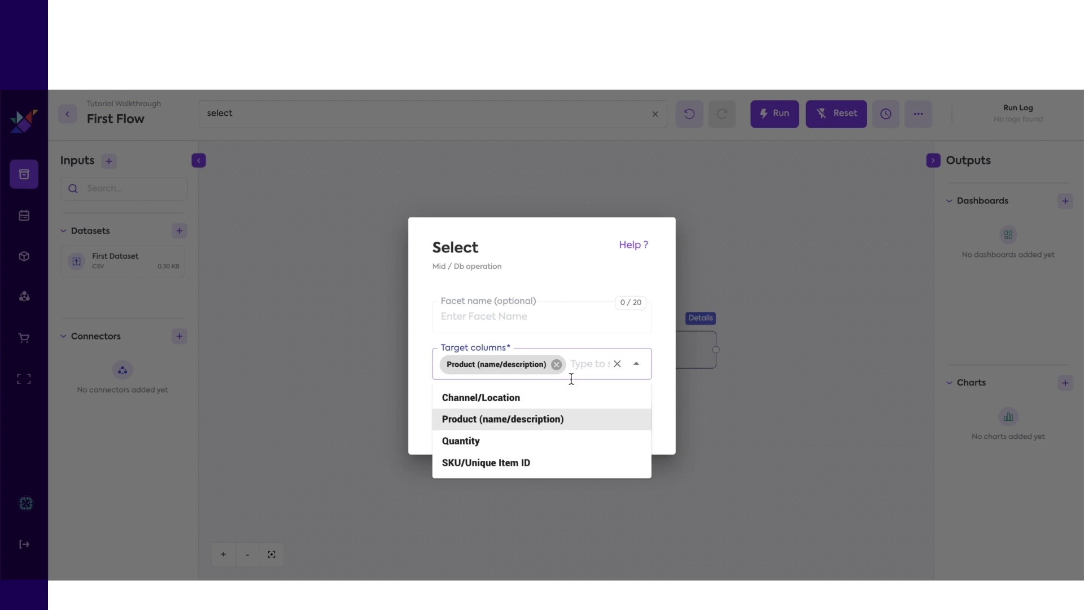
left_click(555, 397)
left_click(569, 376)
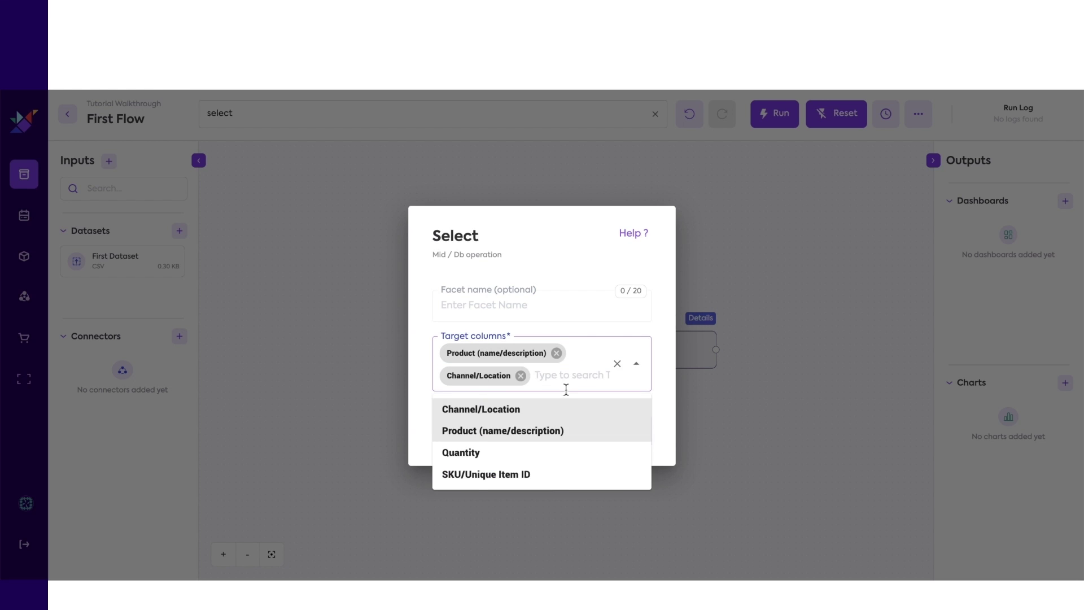
left_click(537, 452)
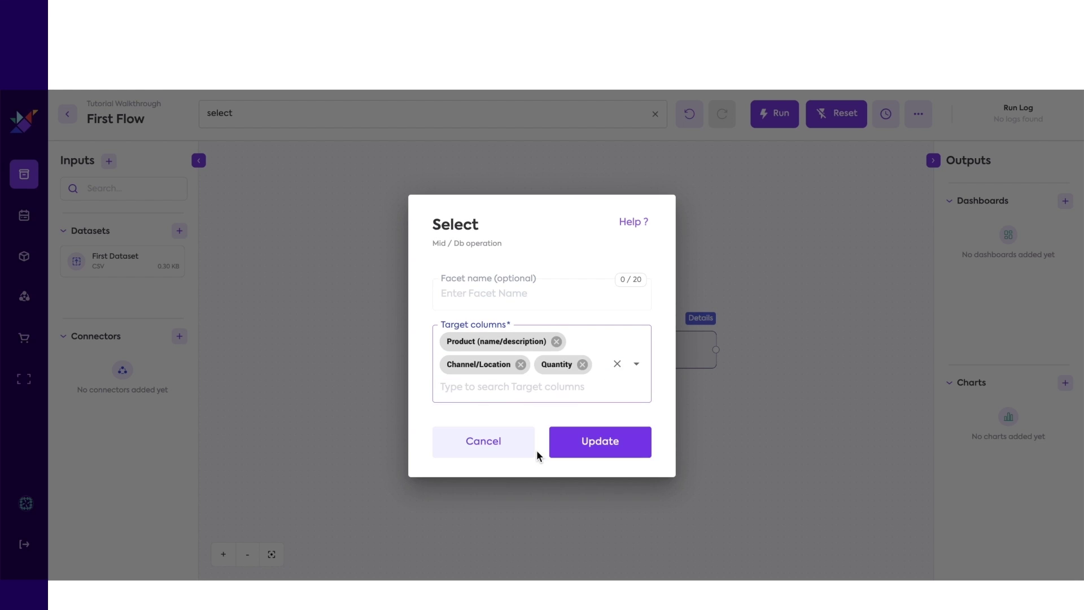
left_click(584, 455)
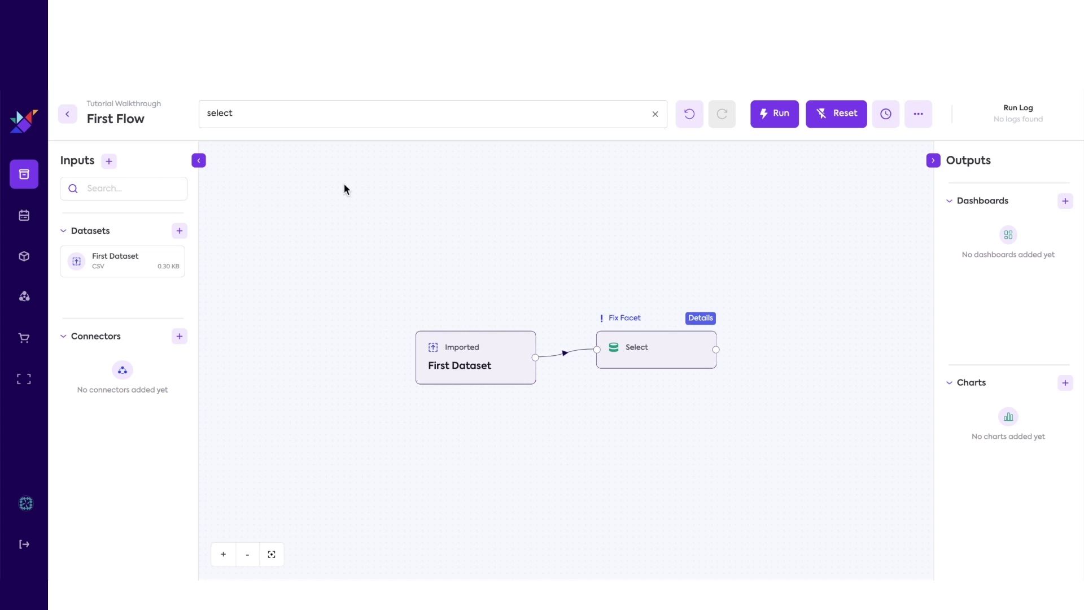
Step: Add an Exported facet to the flow and connect the Select facet's output to it
left_click(324, 116)
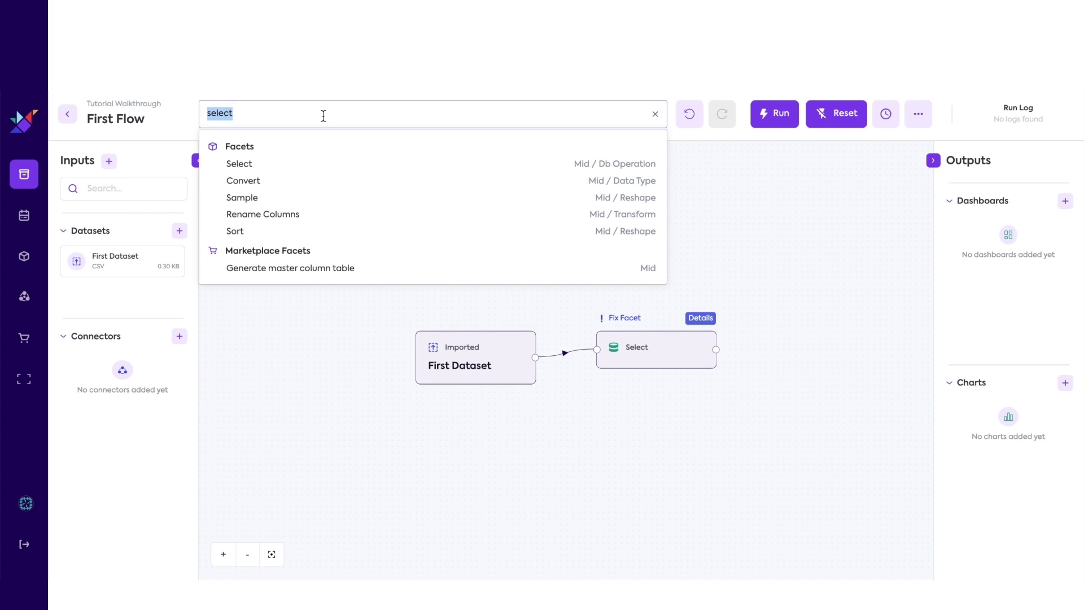
type("exporte")
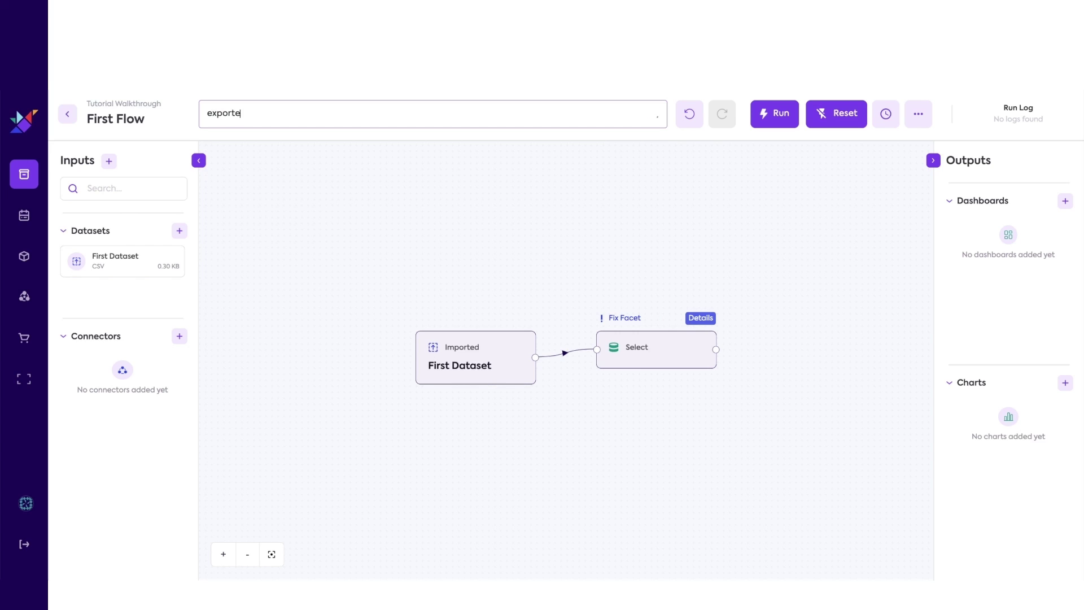
type("d")
left_click(280, 162)
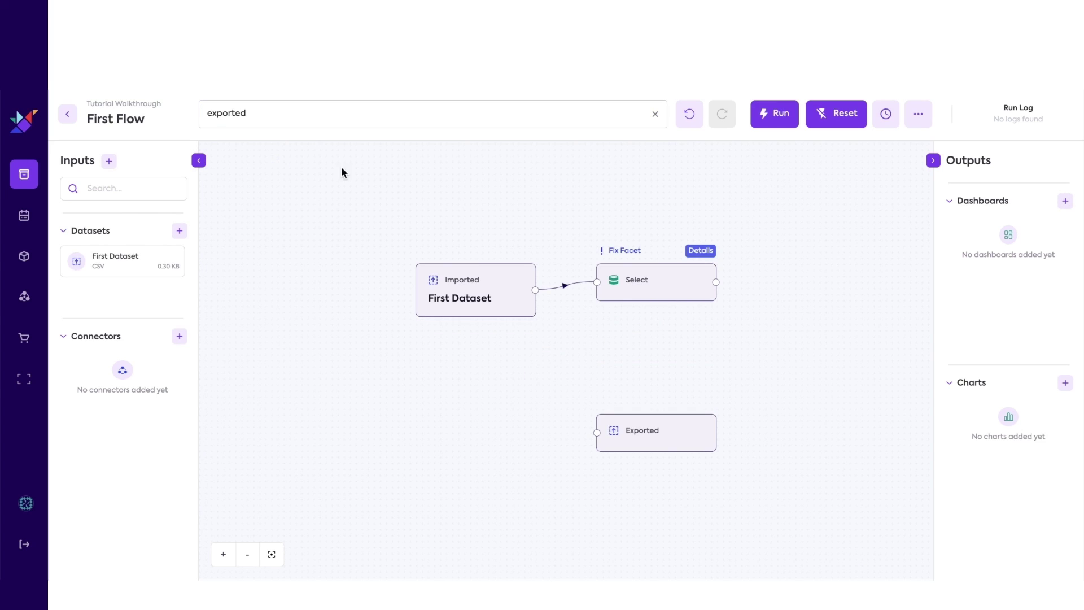
left_click_drag(716, 282, 598, 441)
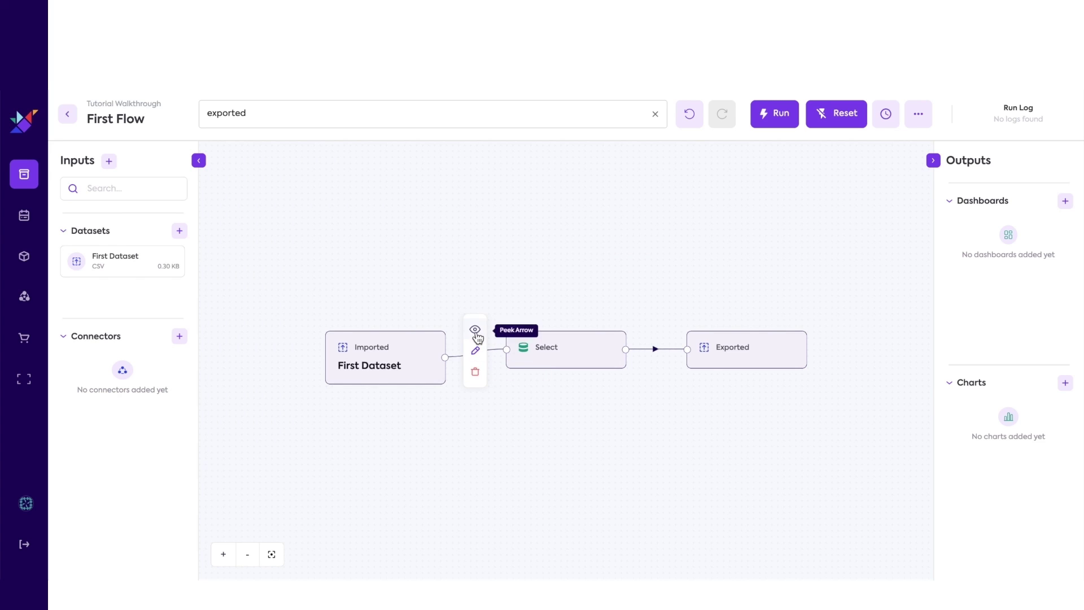
Step: Preview the data passing from First Dataset to Select in the expanded view, showing both table and chart
left_click(476, 331)
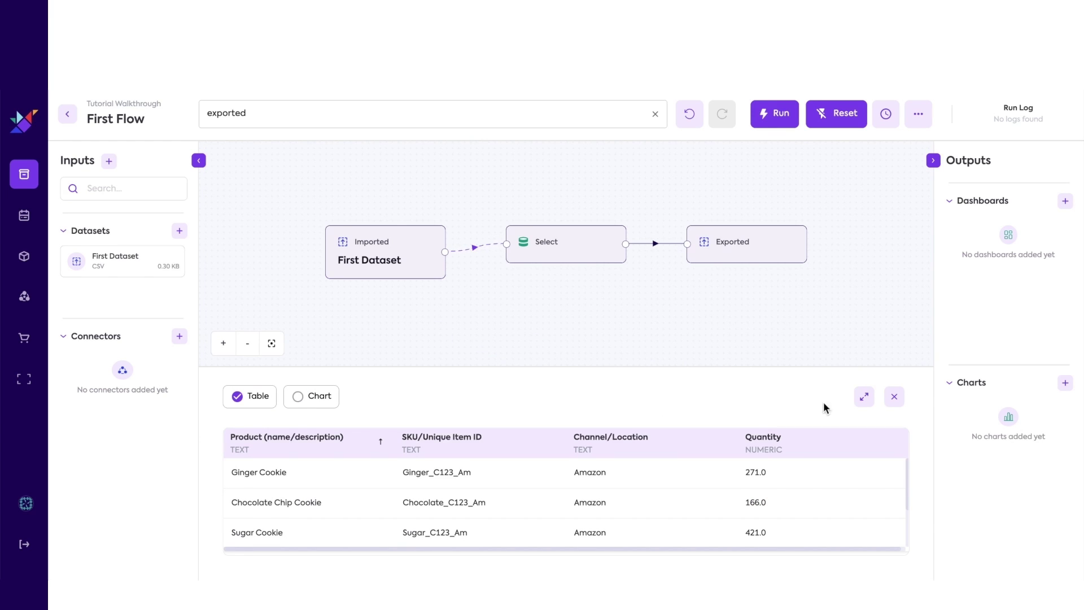
left_click(863, 398)
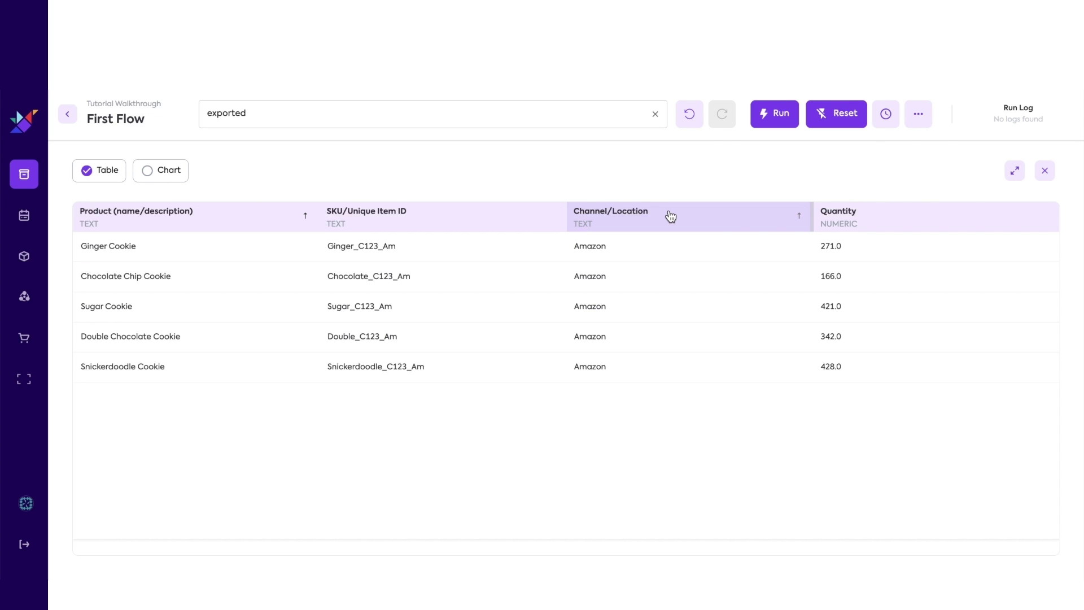
left_click(155, 172)
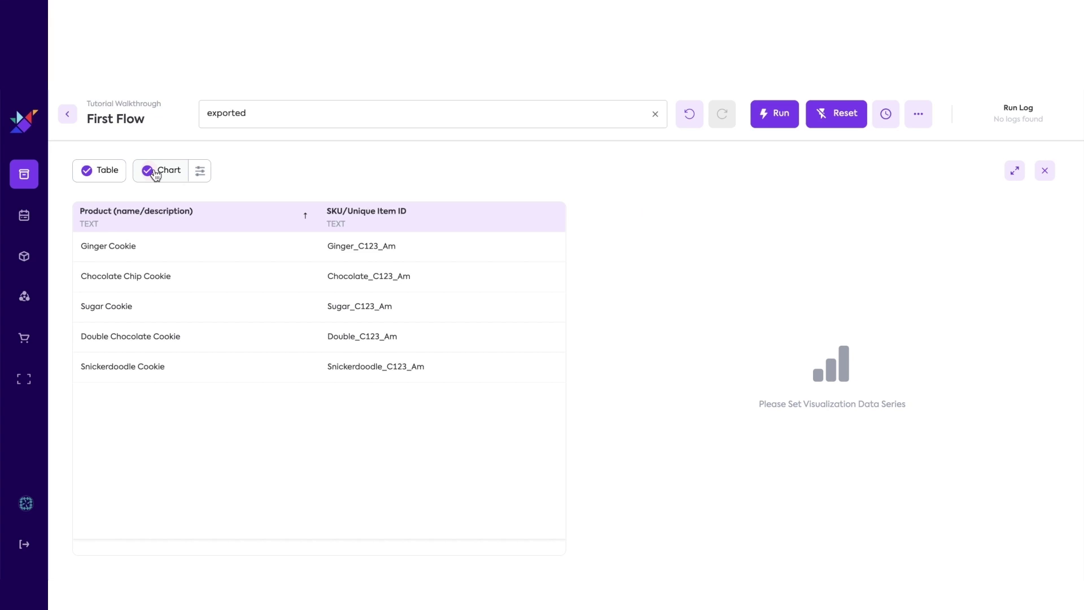
Step: View the previewed data as a bar chart with Product (name/description) on the X axis and Quantity on the Y axis, and close the preview
left_click(200, 172)
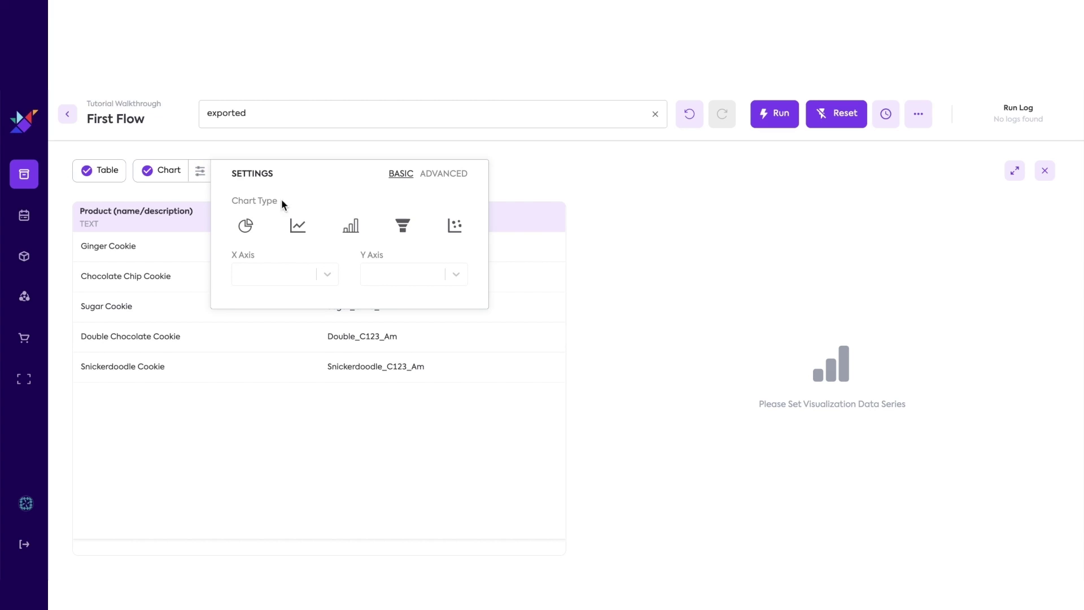
left_click(348, 228)
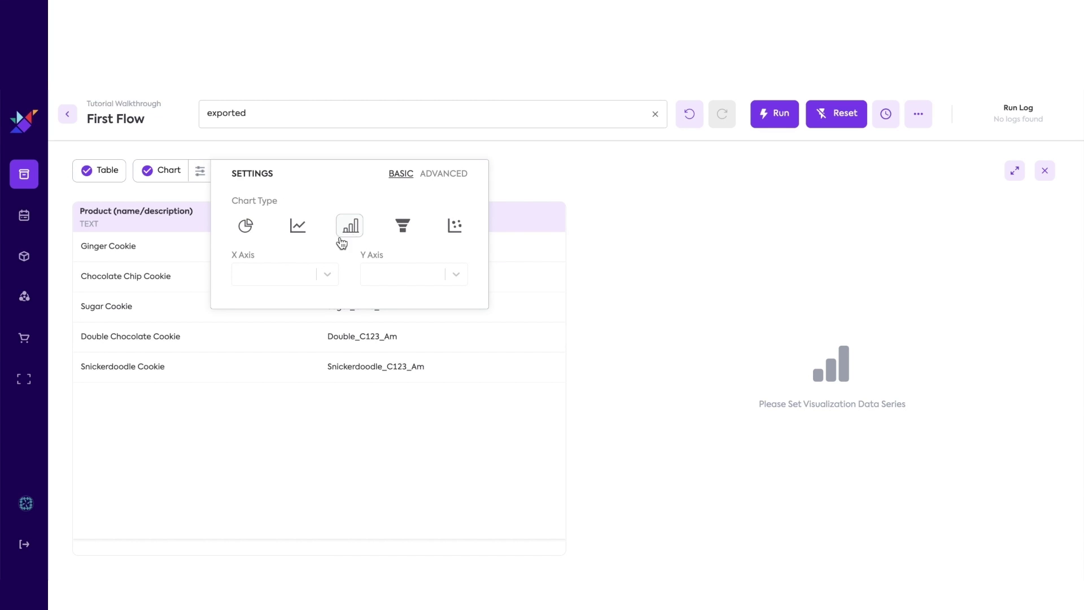
left_click(317, 284)
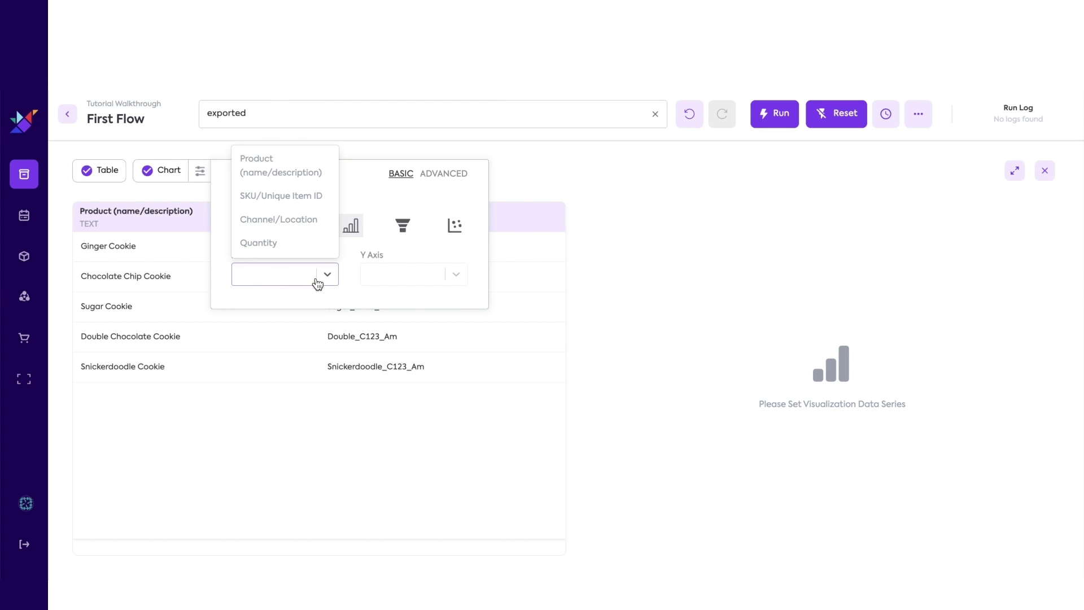
left_click(282, 171)
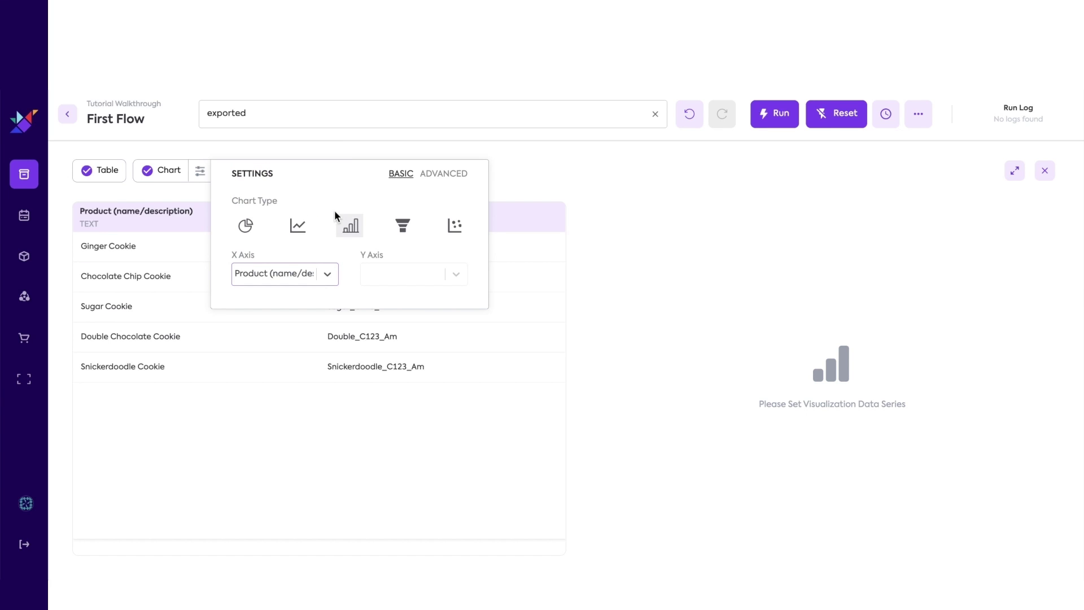
left_click(454, 278)
left_click(432, 249)
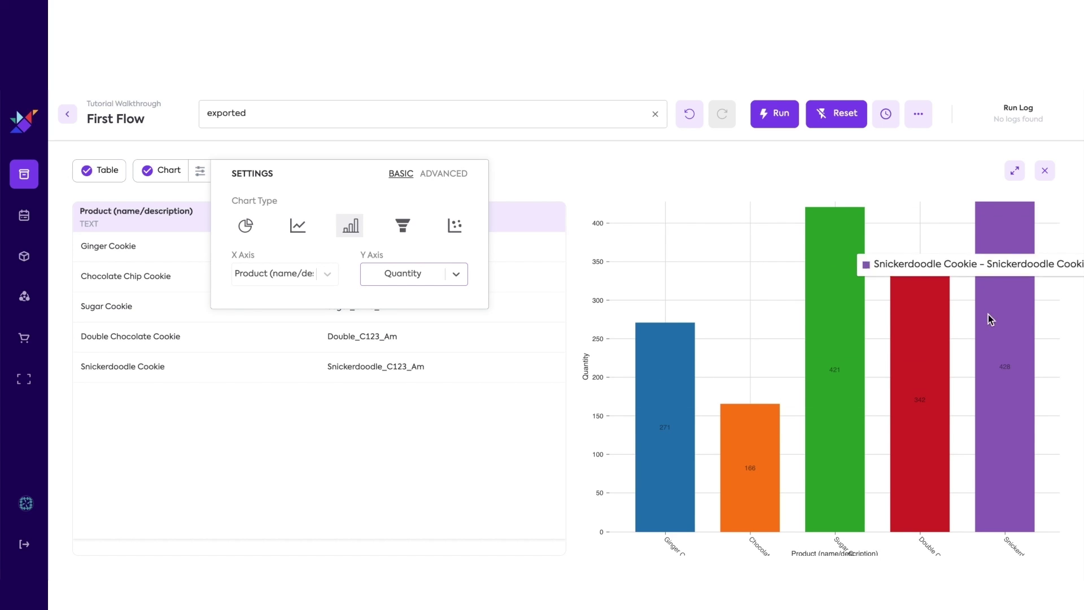
left_click(1044, 174)
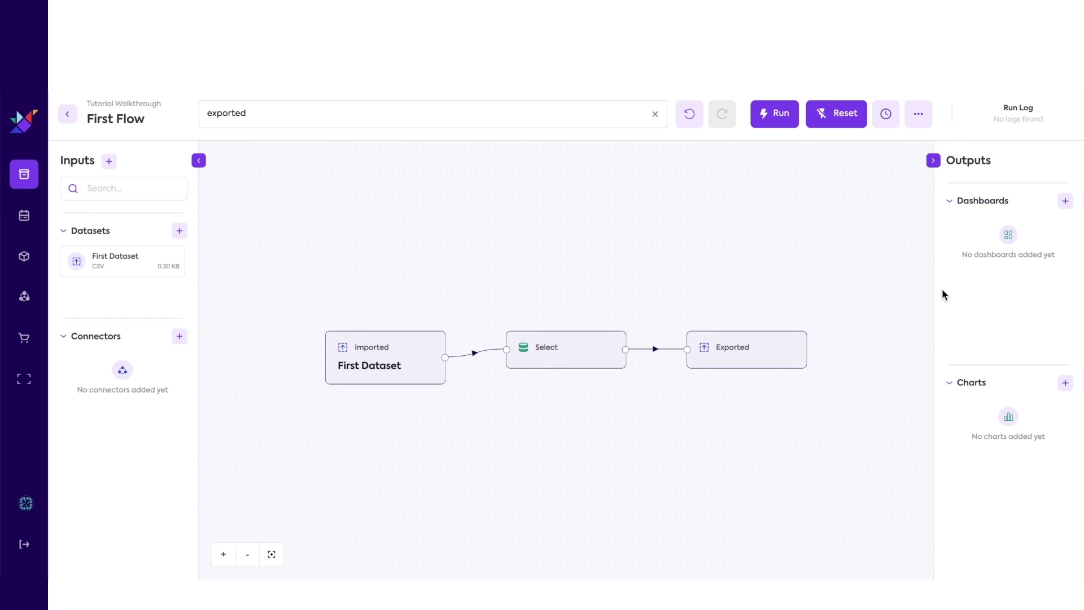
Step: Preview the data passing from Select to Exported as a table in the expanded view, and close the preview
left_click(656, 327)
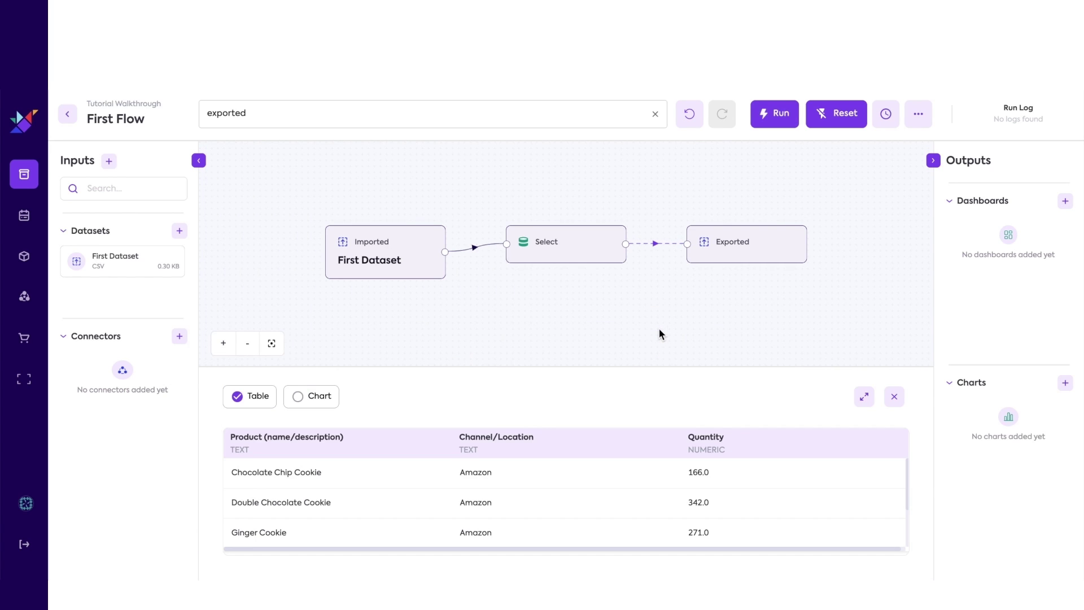
left_click(864, 396)
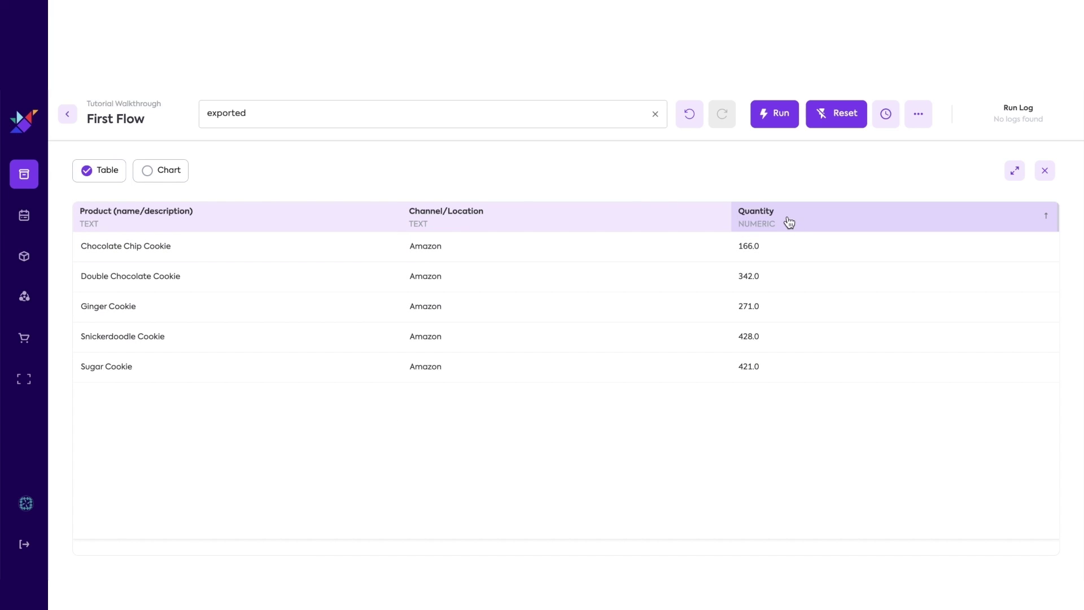
left_click(1045, 170)
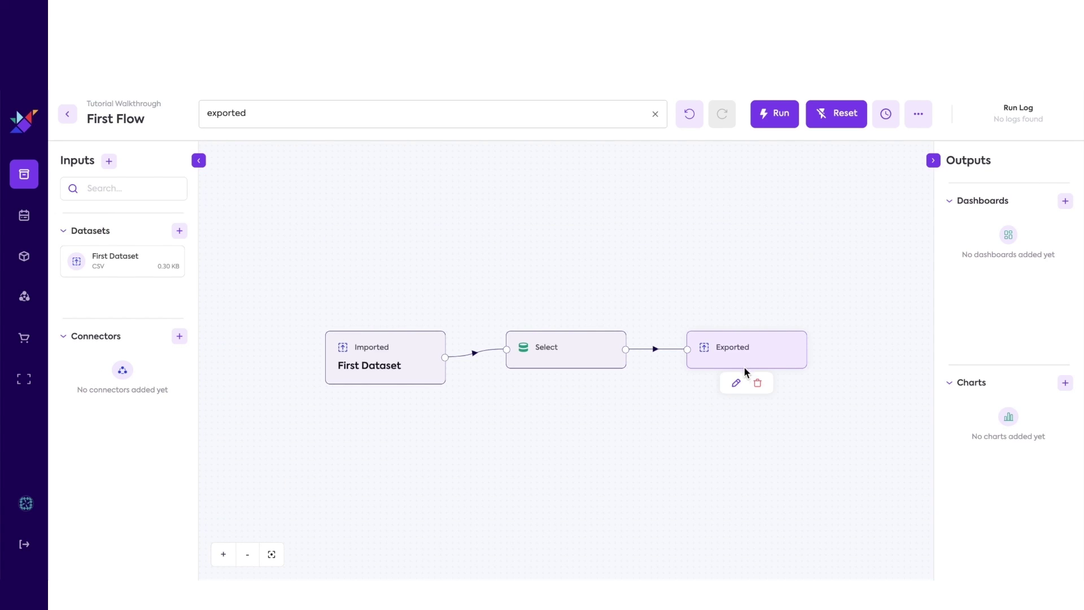
Step: Configure the Exported facet with file type csv and dataset name First Output, and update the facet
left_click(738, 384)
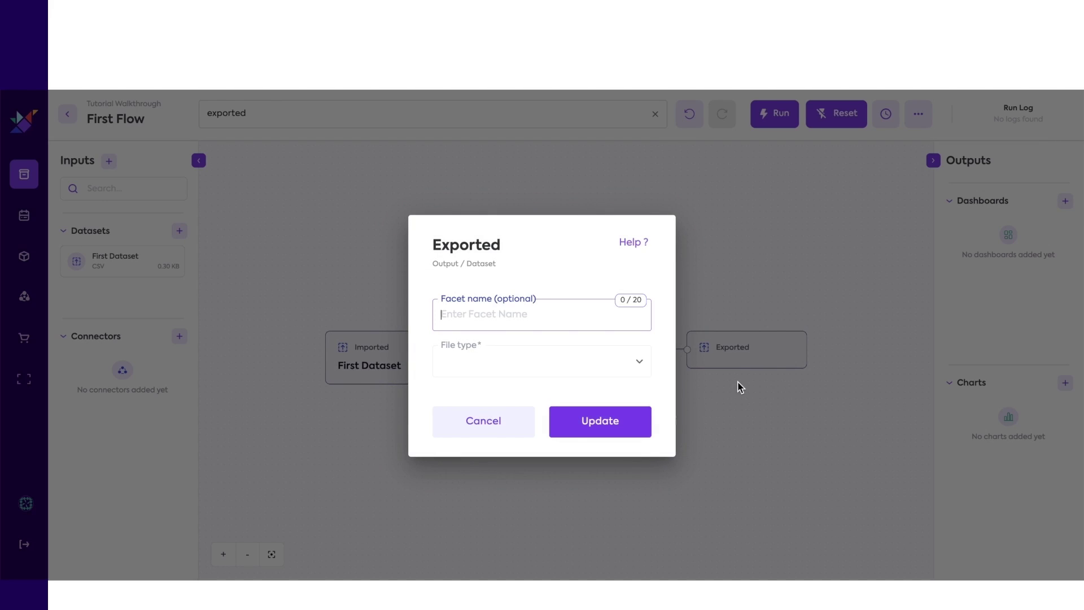
left_click(612, 361)
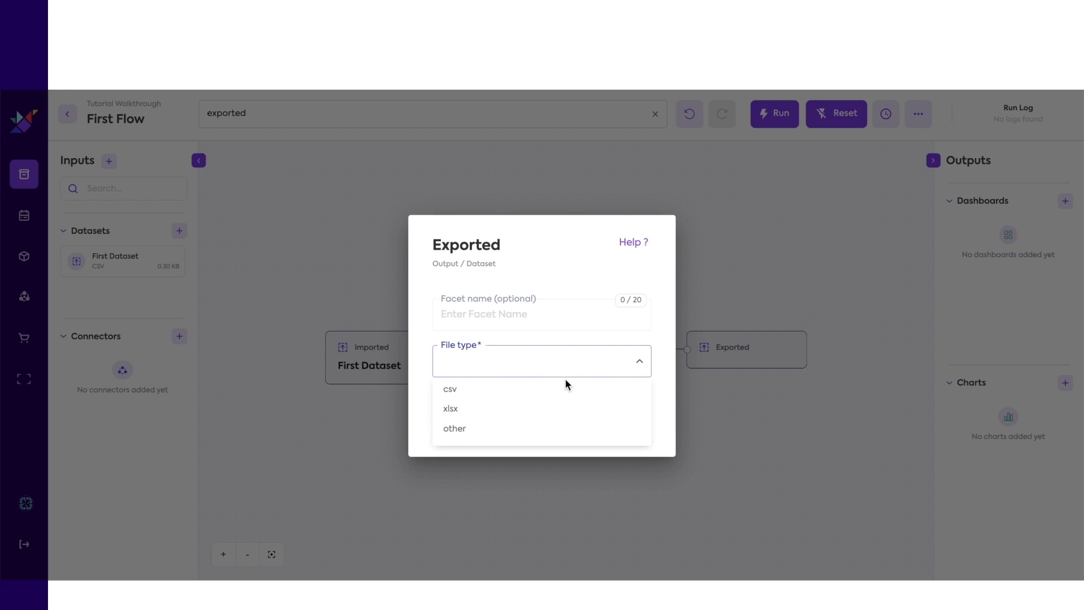
left_click(516, 390)
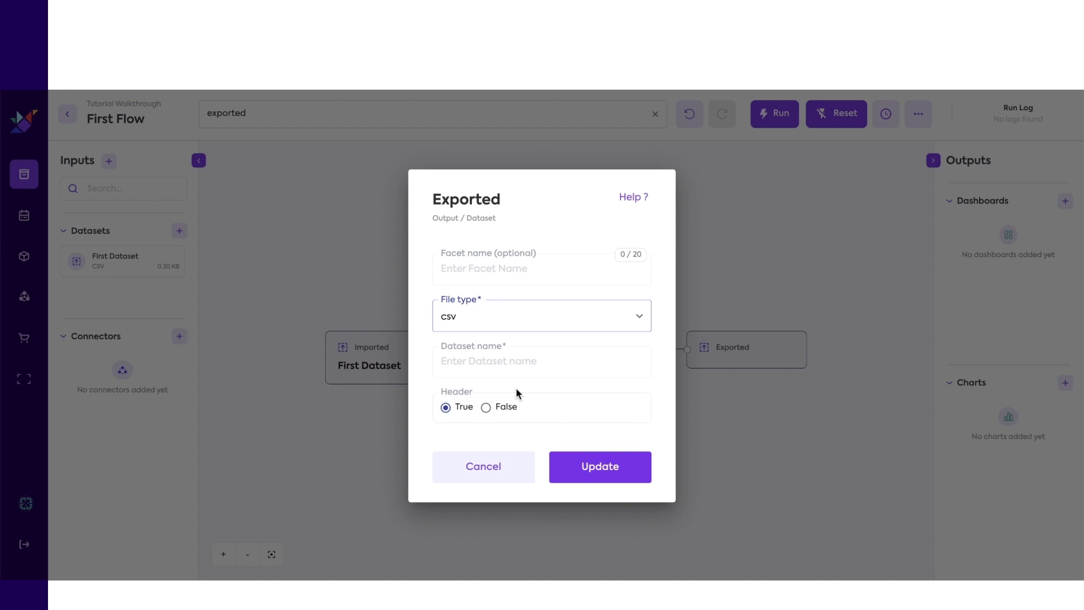
left_click(494, 367)
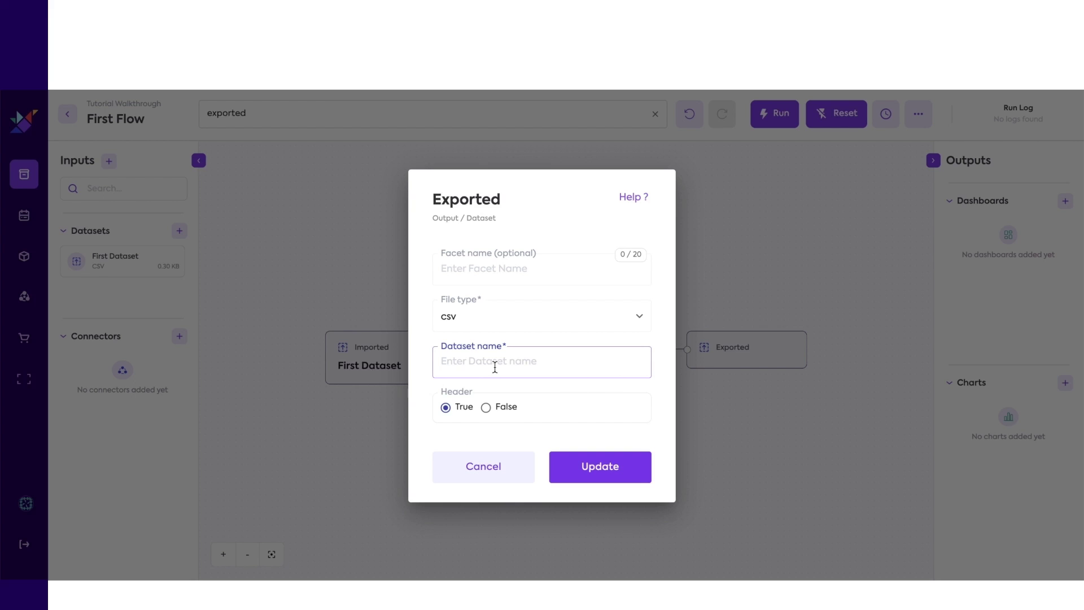
type("First Output")
left_click(588, 464)
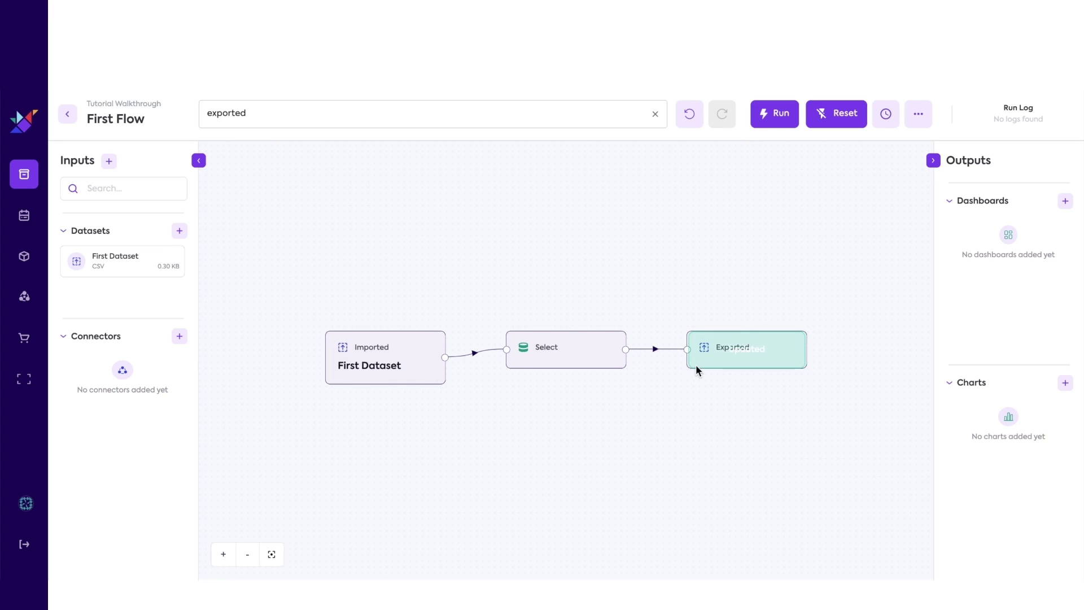
Step: Run First Flow and reload the page to refresh the dataset list
left_click(775, 116)
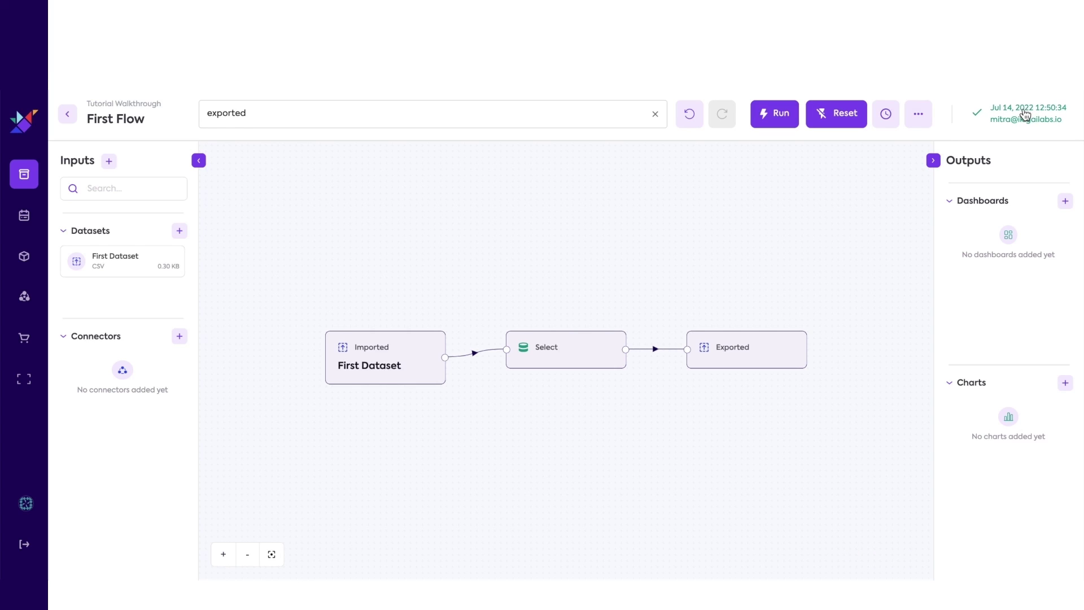
key("F5")
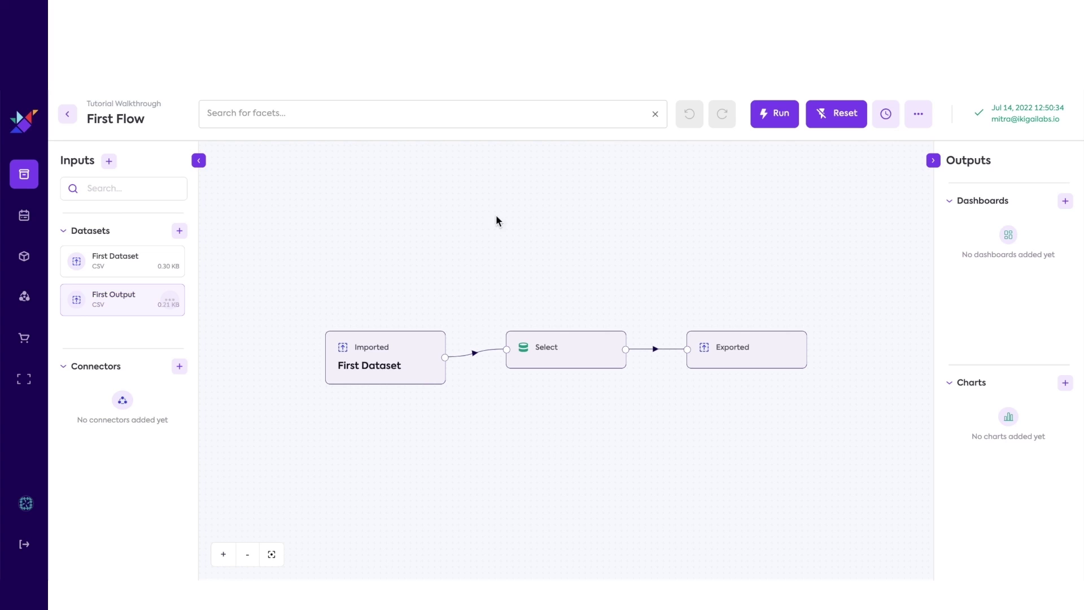
Step: Examine the Once, Daily and Weekly options for scheduling the flow's run, and leave without scheduling one
left_click(885, 117)
left_click(482, 374)
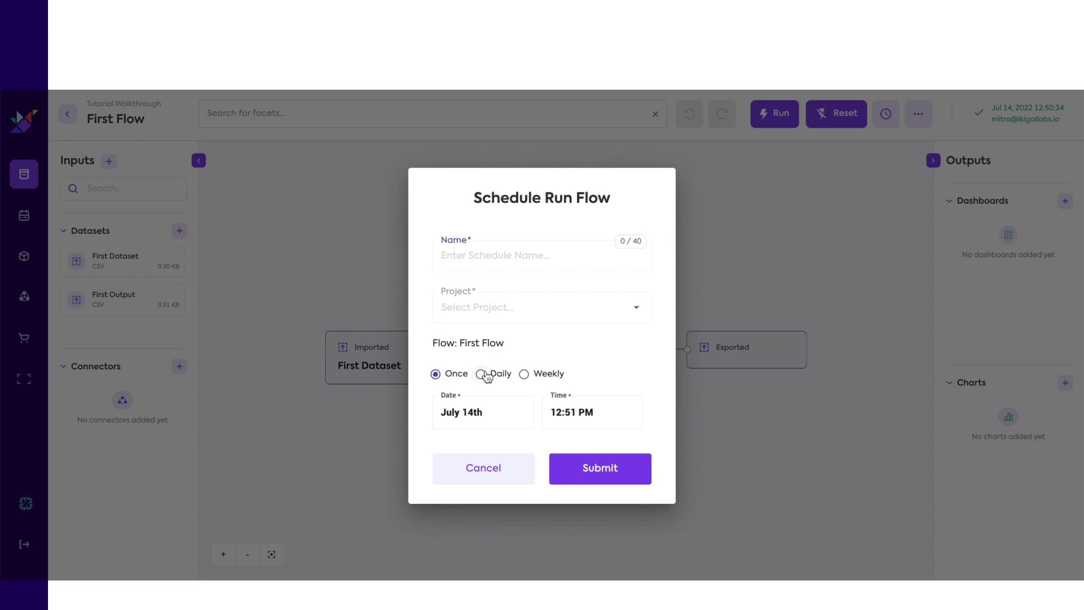
key("Escape")
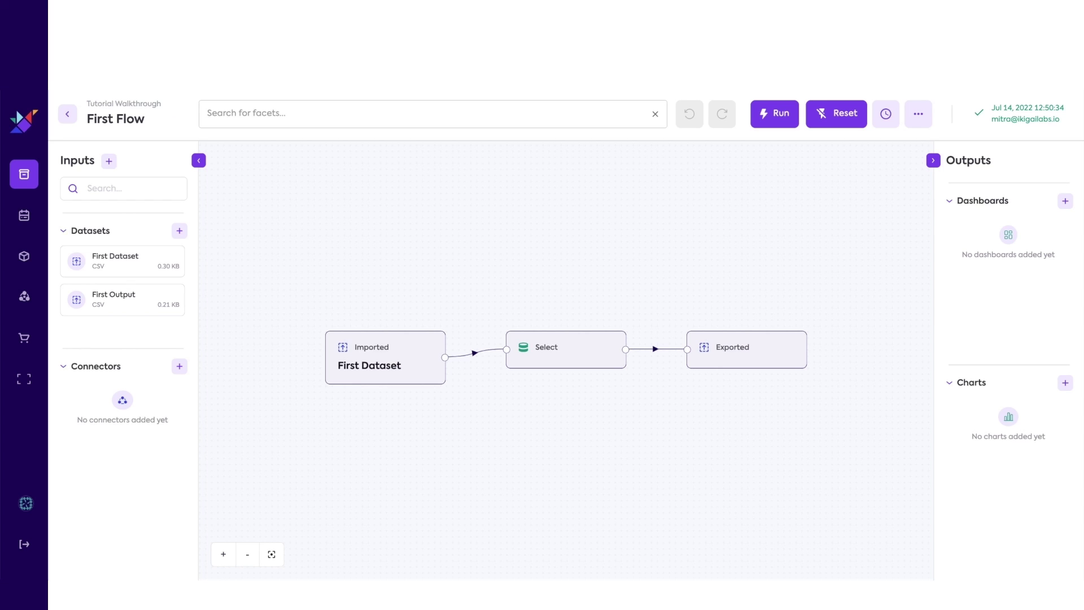
Step: Create a new chart named Bar Chart from the First Output dataset
left_click(1065, 383)
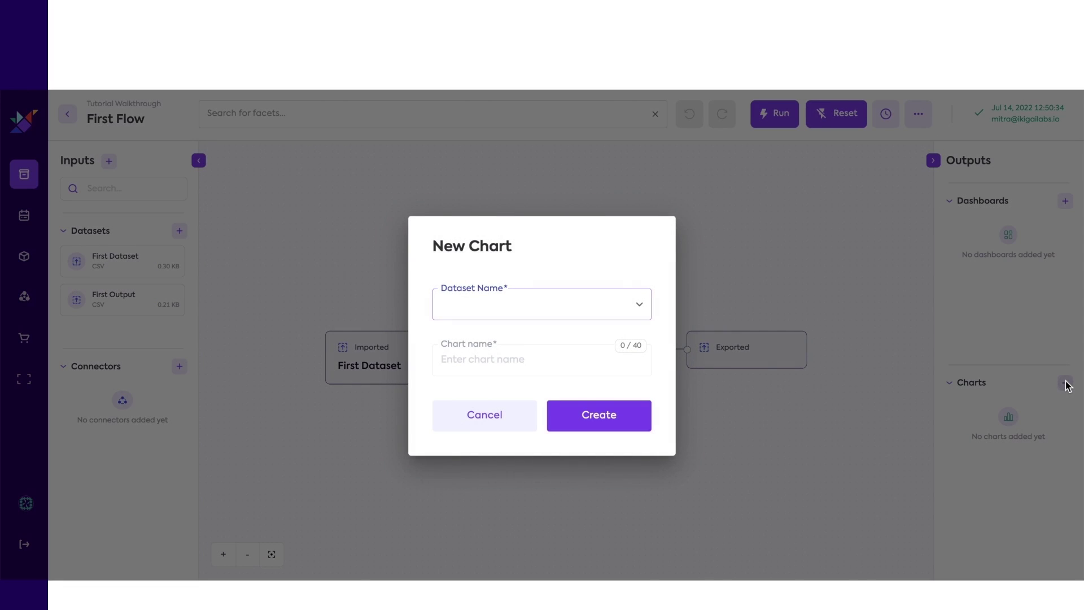
left_click(621, 308)
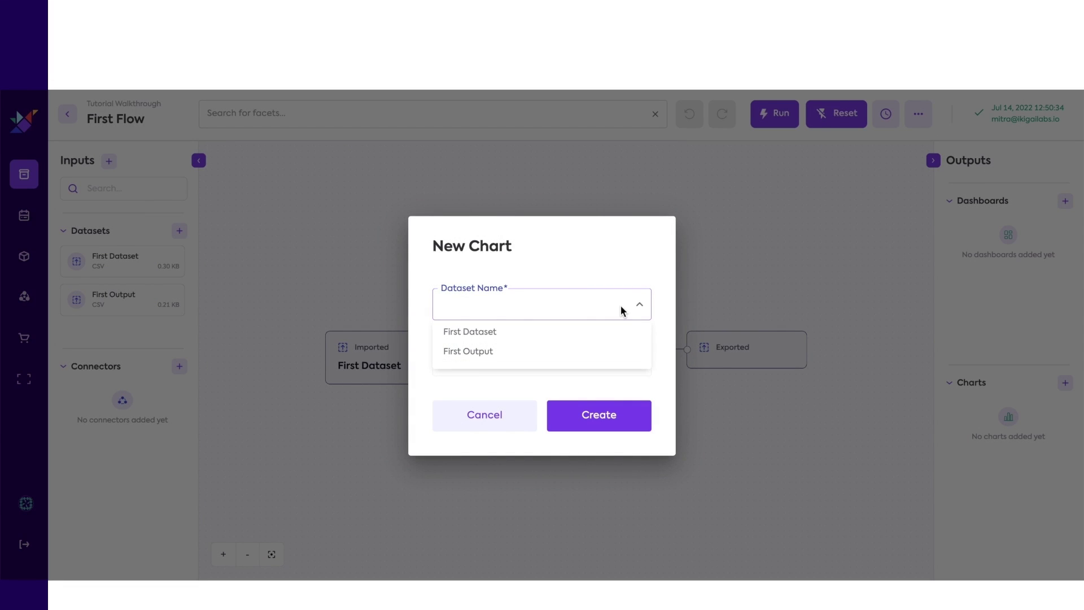
left_click(553, 358)
left_click(543, 359)
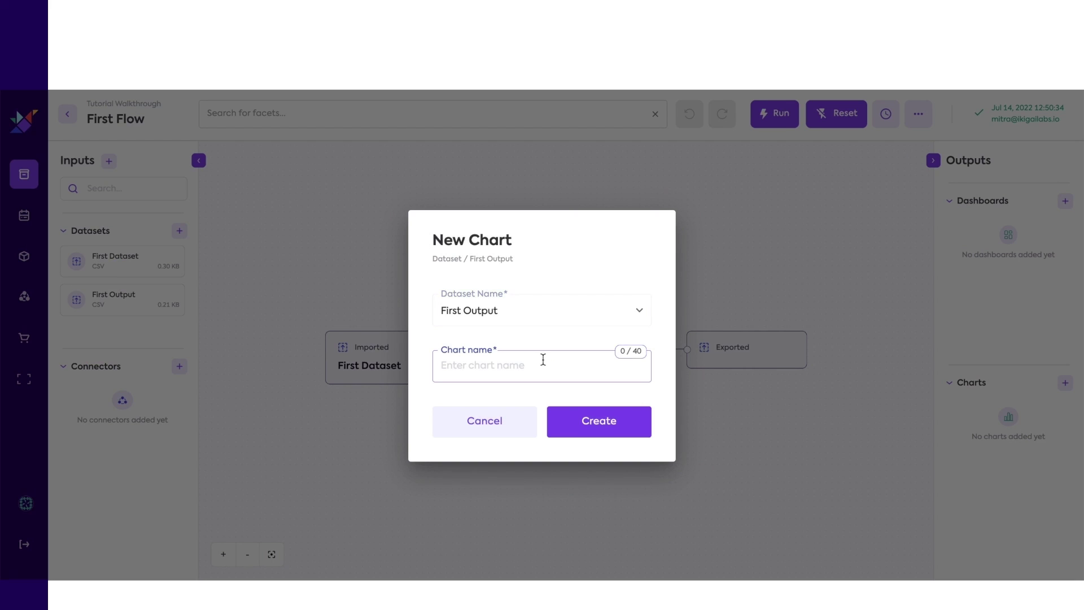
type("Bar Chart")
left_click(578, 419)
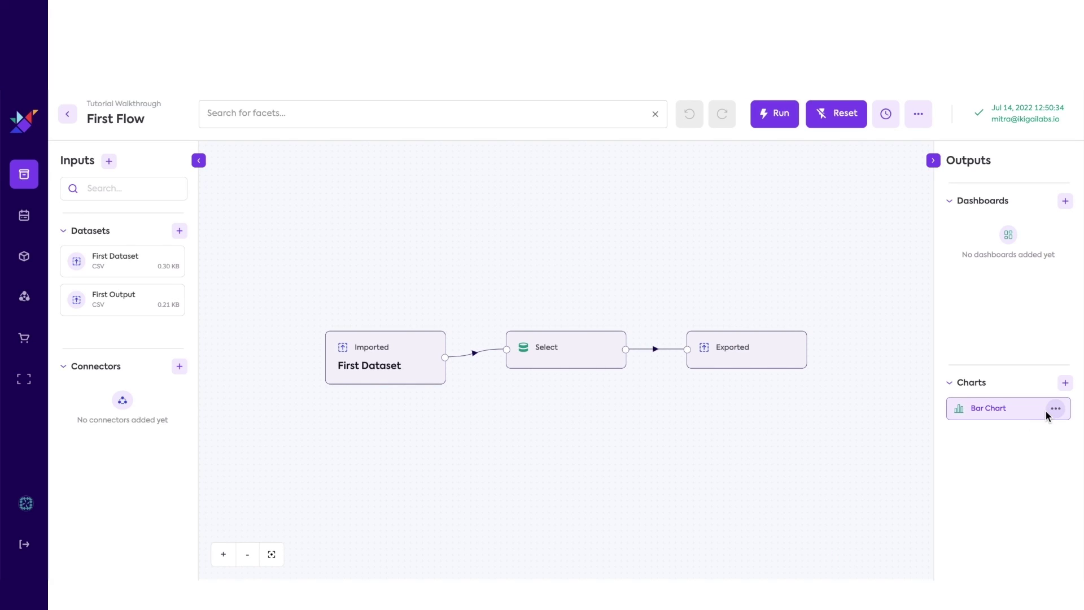
Step: Open Bar Chart in the chart editor and set its visualization type to the popular Bar Chart
left_click(1056, 408)
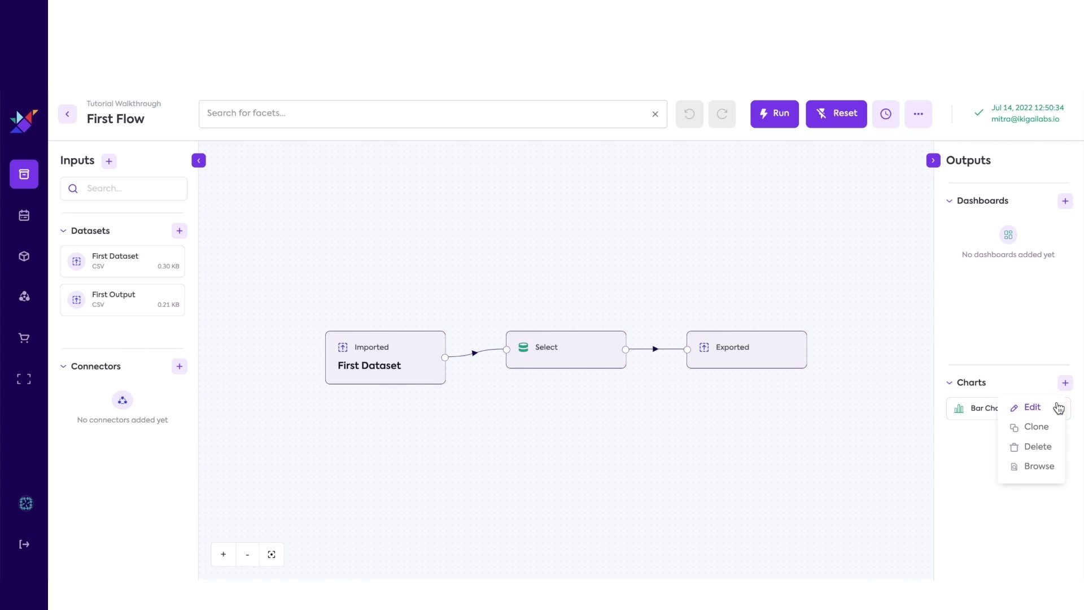
left_click(1038, 466)
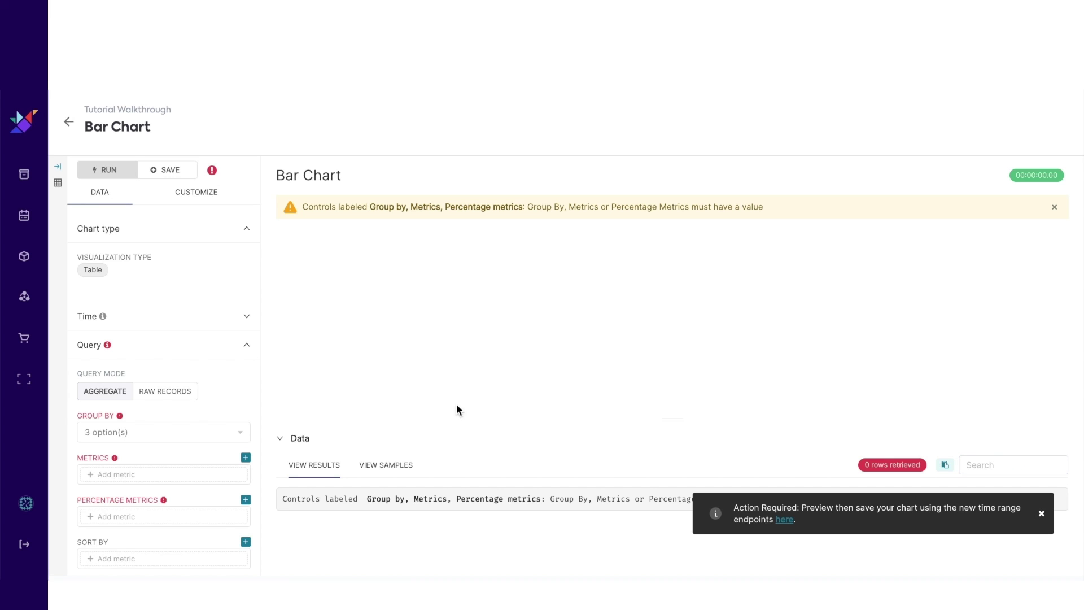
left_click(92, 269)
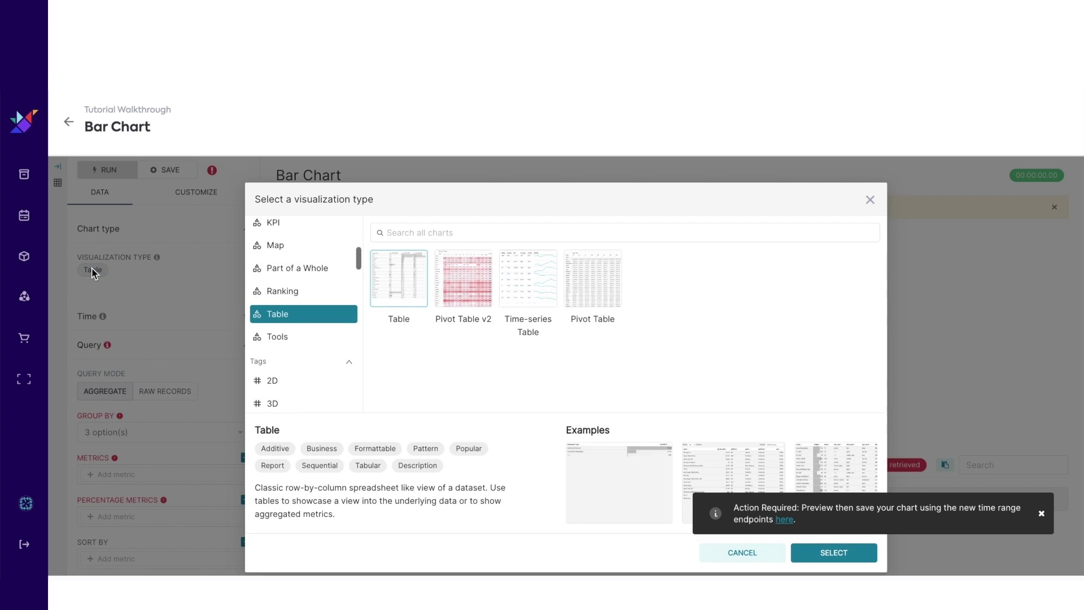
scroll(286, 282, "up", 5)
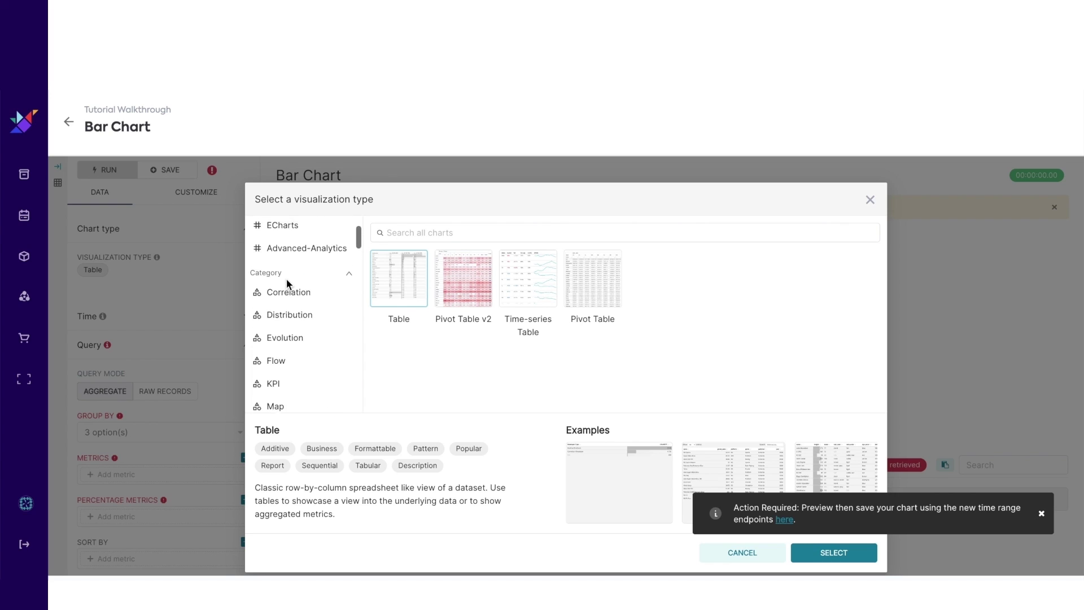
left_click(286, 268)
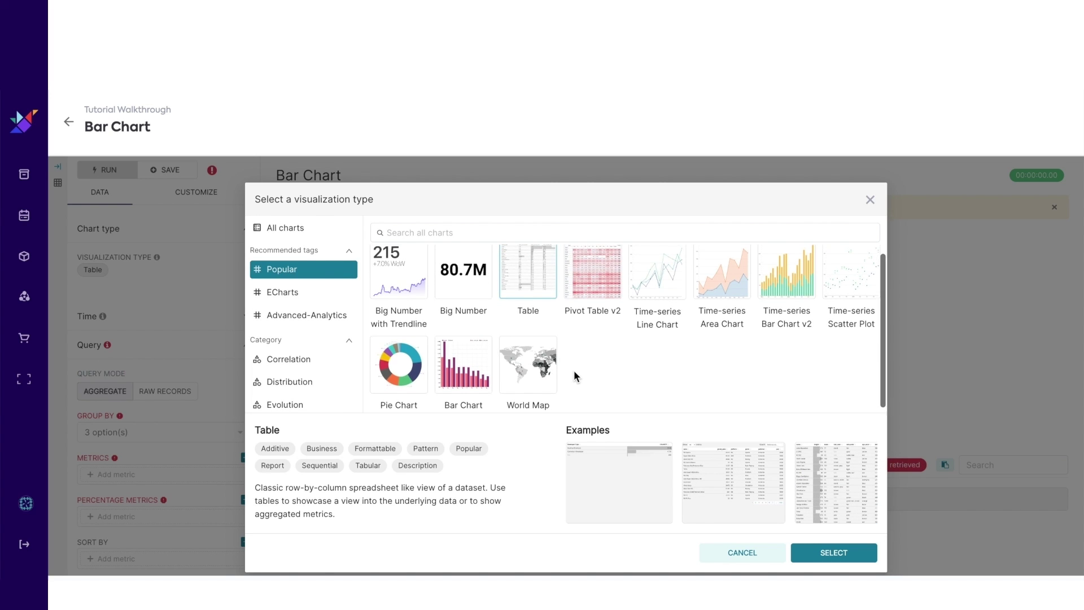
left_click(467, 377)
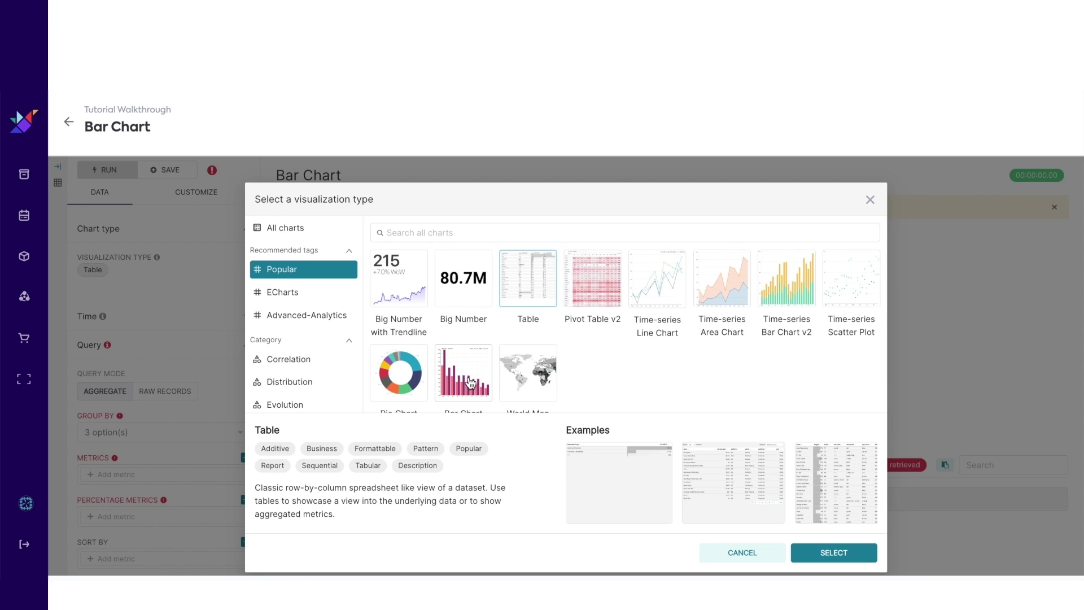
left_click(837, 551)
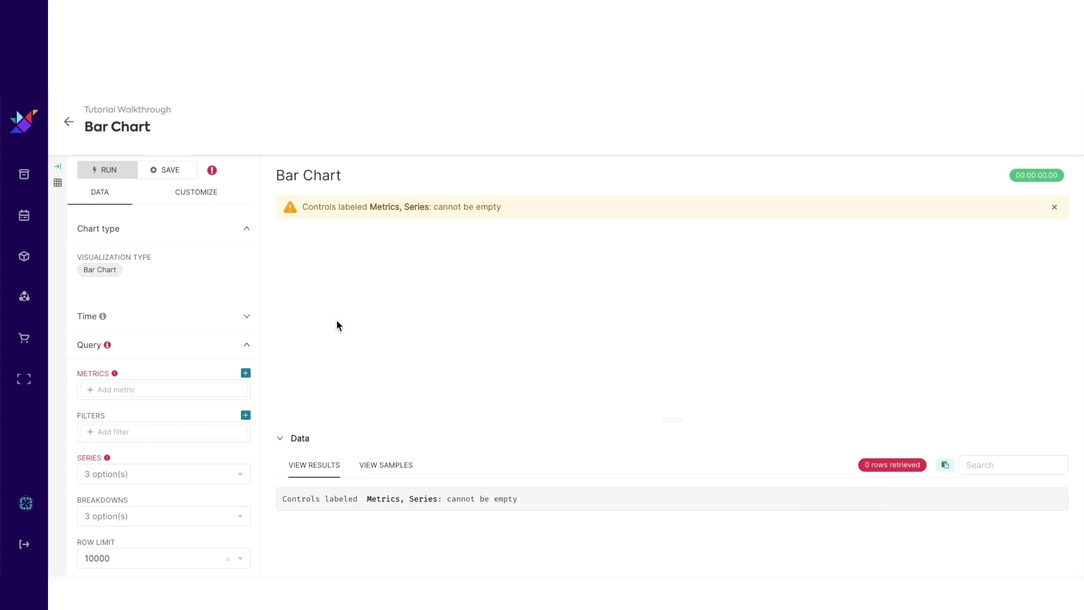
Step: Add a simple metric to the chart using the Quantity column with the SUM aggregate, and save the metric
left_click(138, 393)
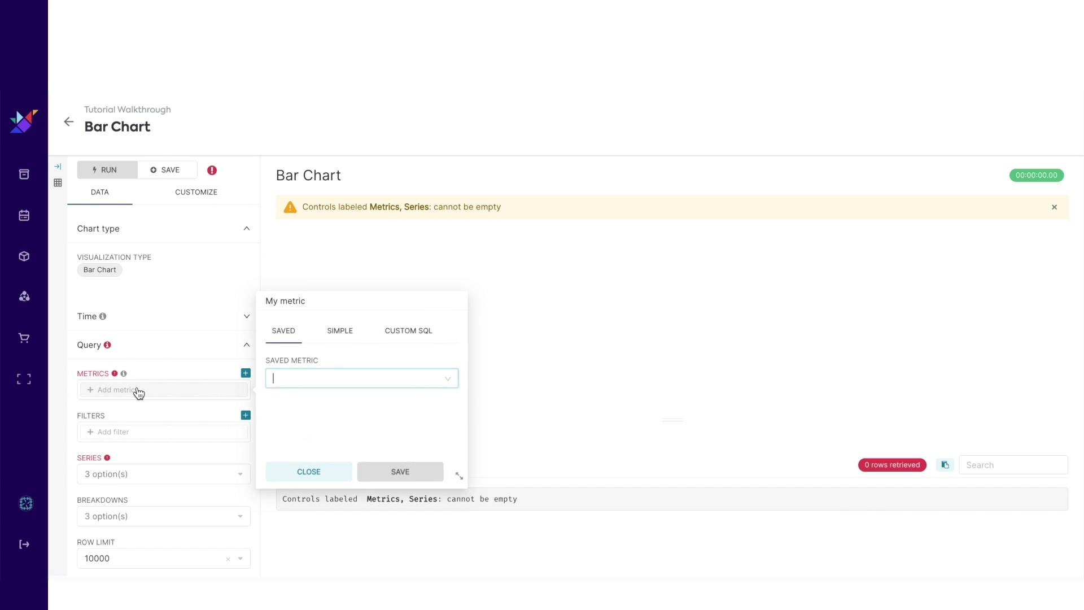
left_click(329, 331)
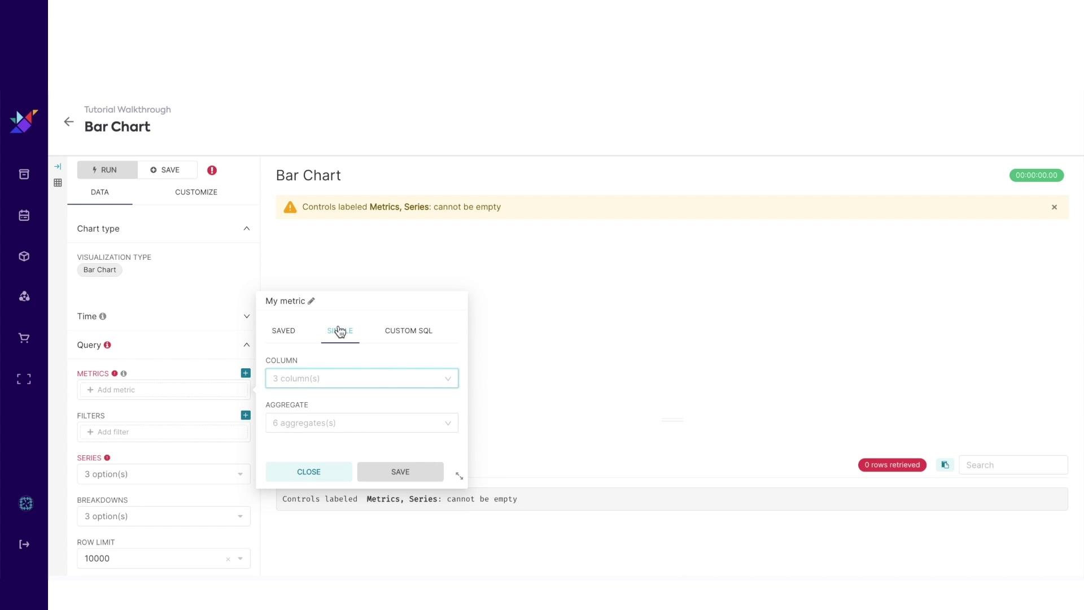
left_click(318, 379)
left_click(329, 441)
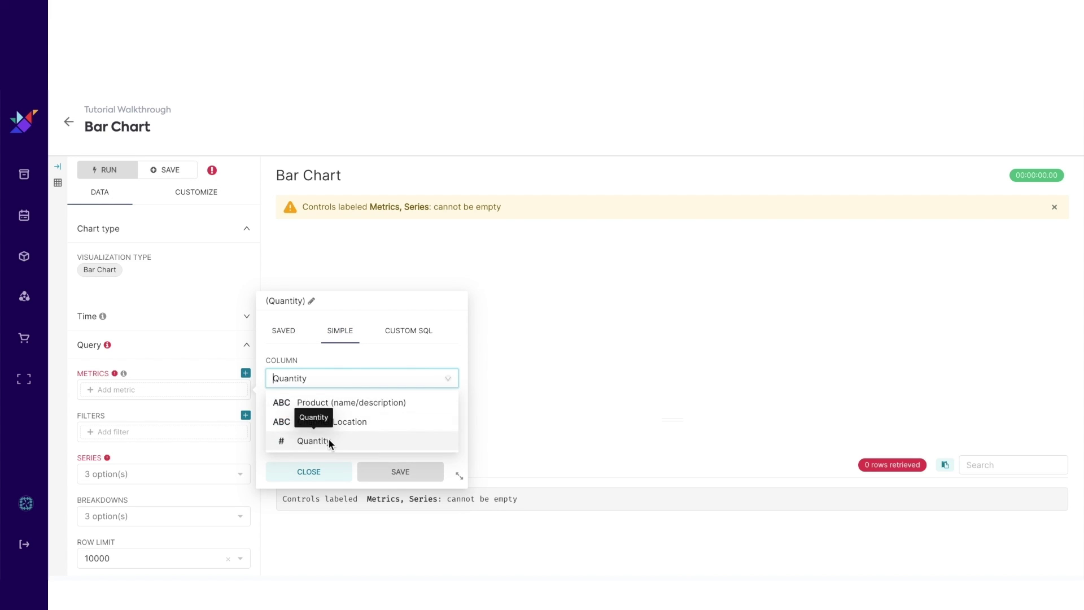
left_click(334, 422)
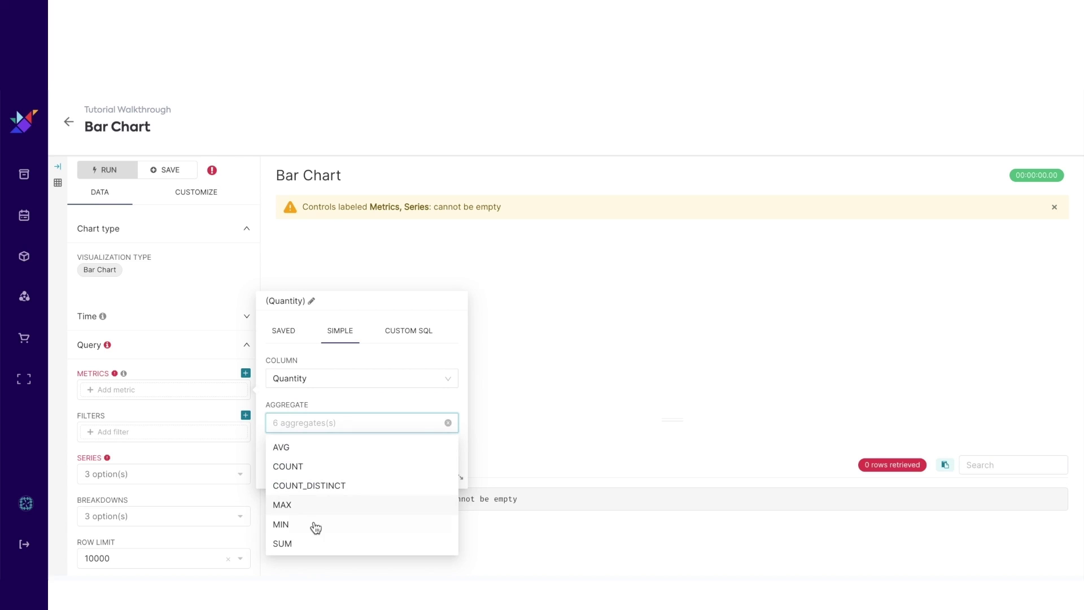
left_click(312, 544)
left_click(400, 474)
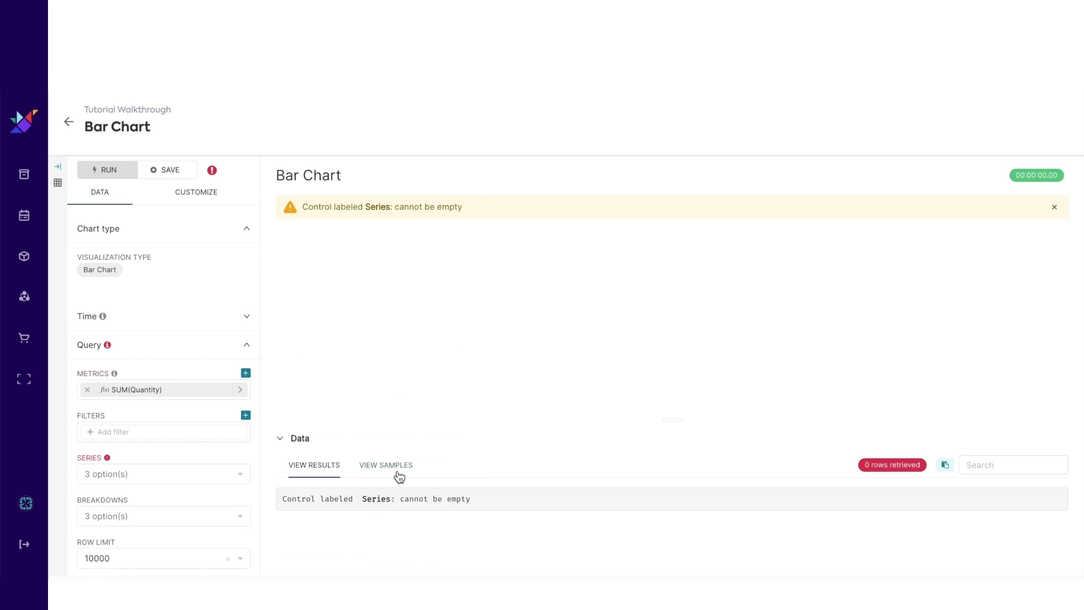
Step: Set the chart's series to Product (name/description) and run the query
left_click(175, 476)
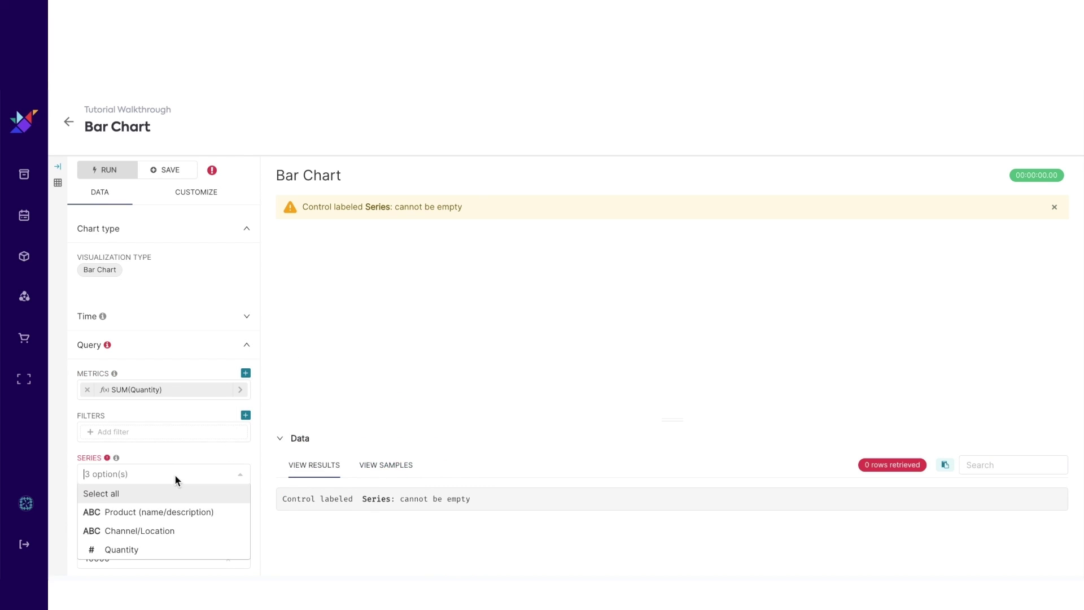
left_click(169, 515)
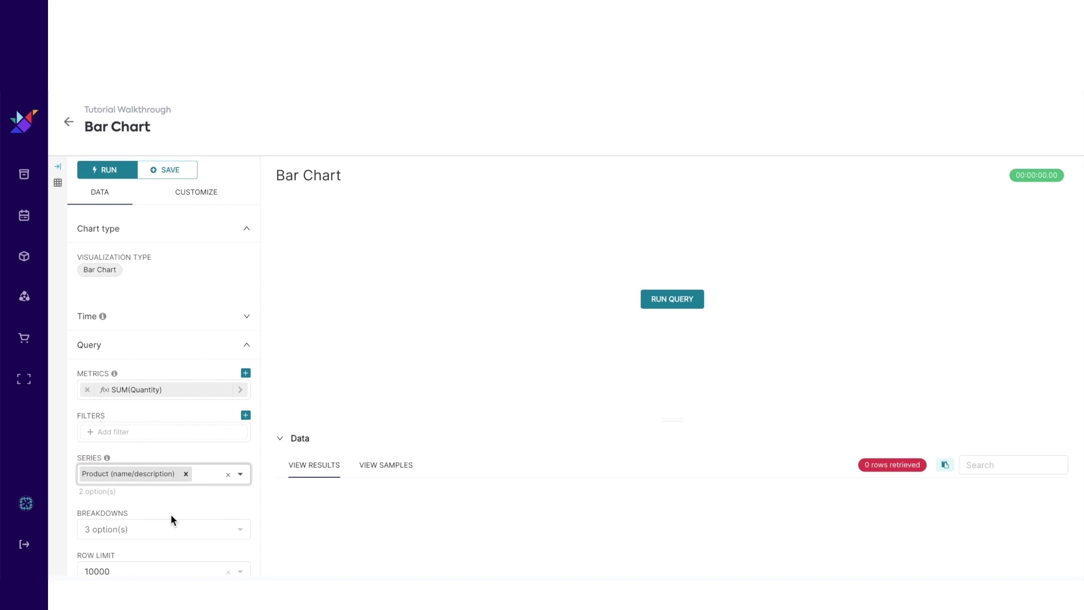
left_click(657, 303)
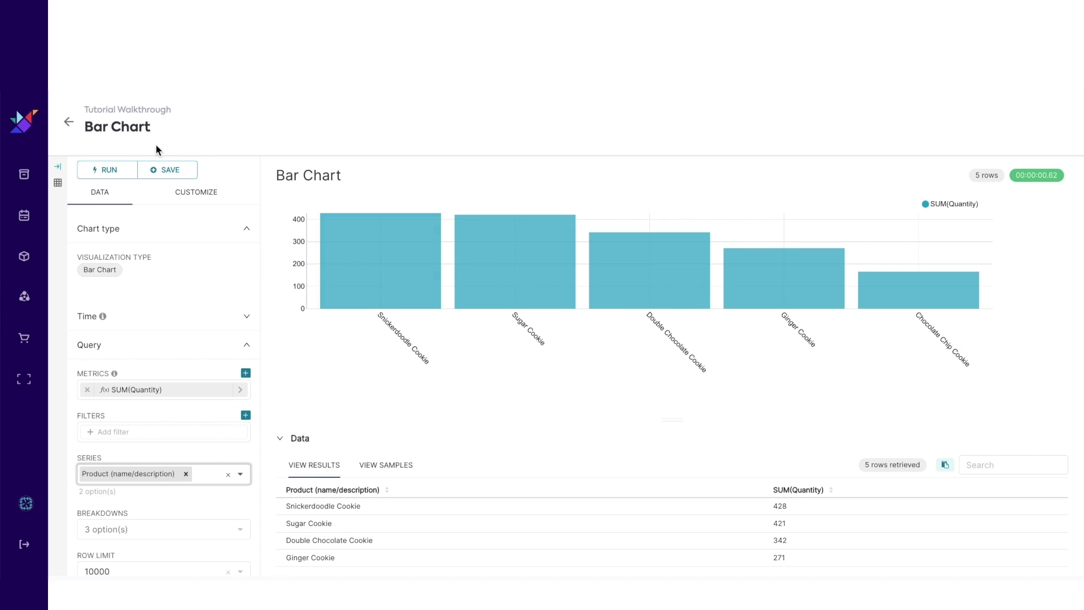
Step: Save the chart as Bar Chart, overwriting the existing one, and return to the Tutorial Walkthrough project's flows
left_click(168, 169)
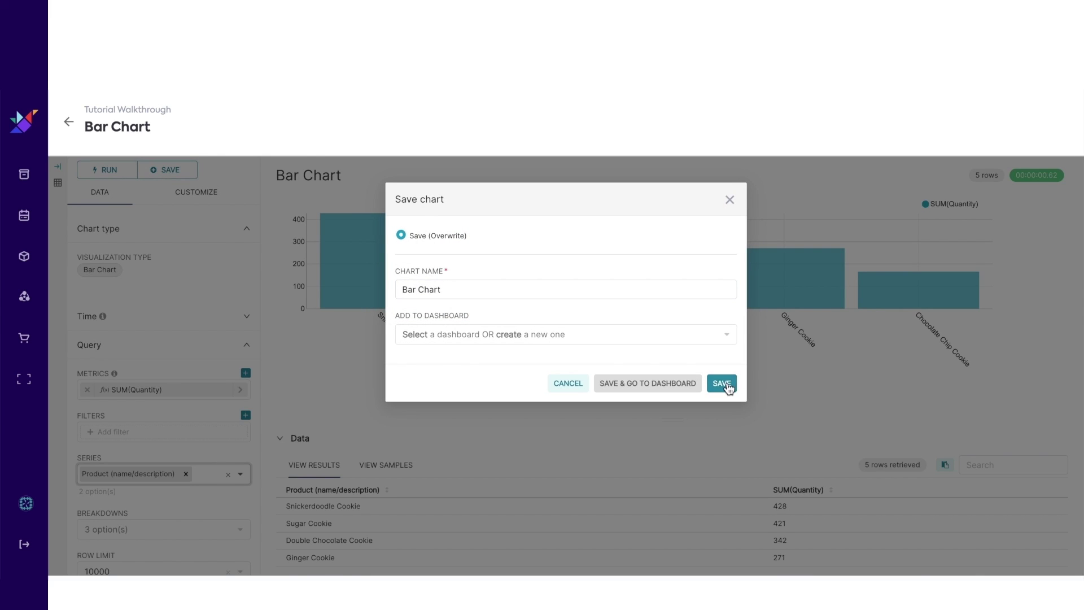
left_click(726, 383)
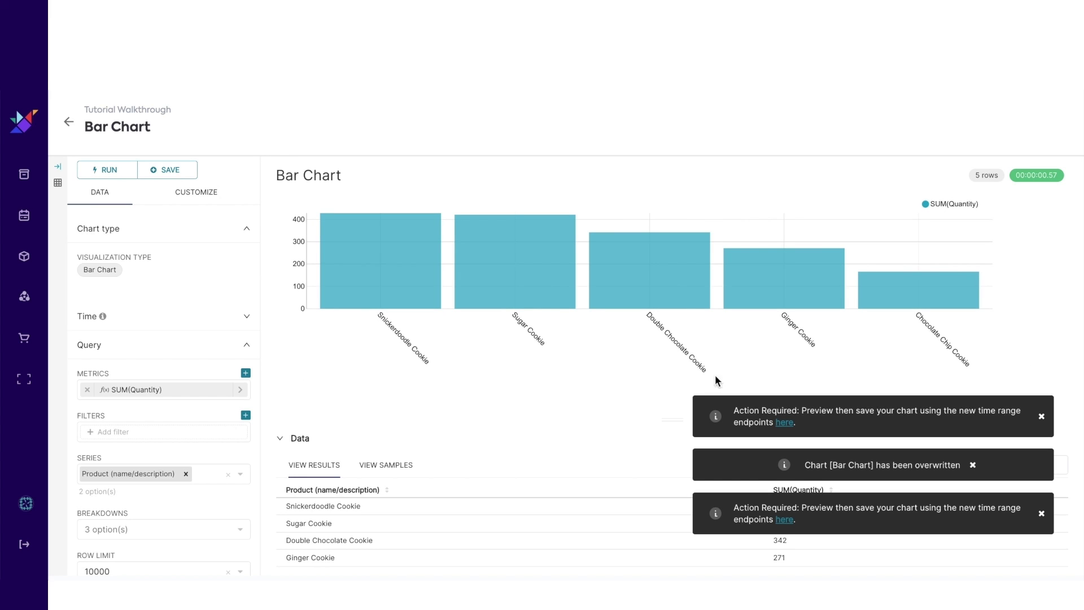
left_click(69, 121)
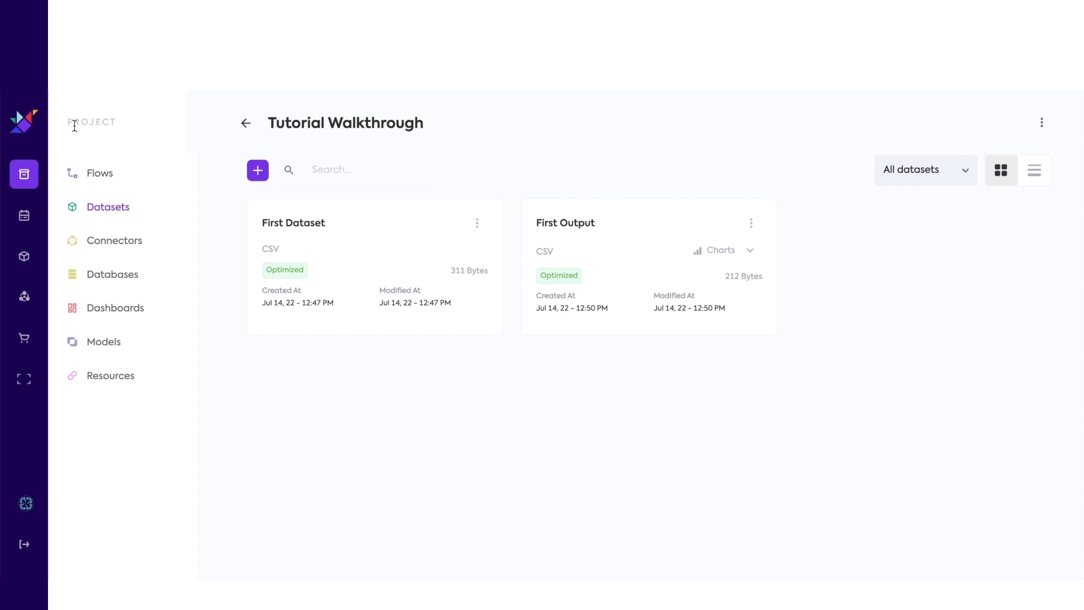
left_click(101, 175)
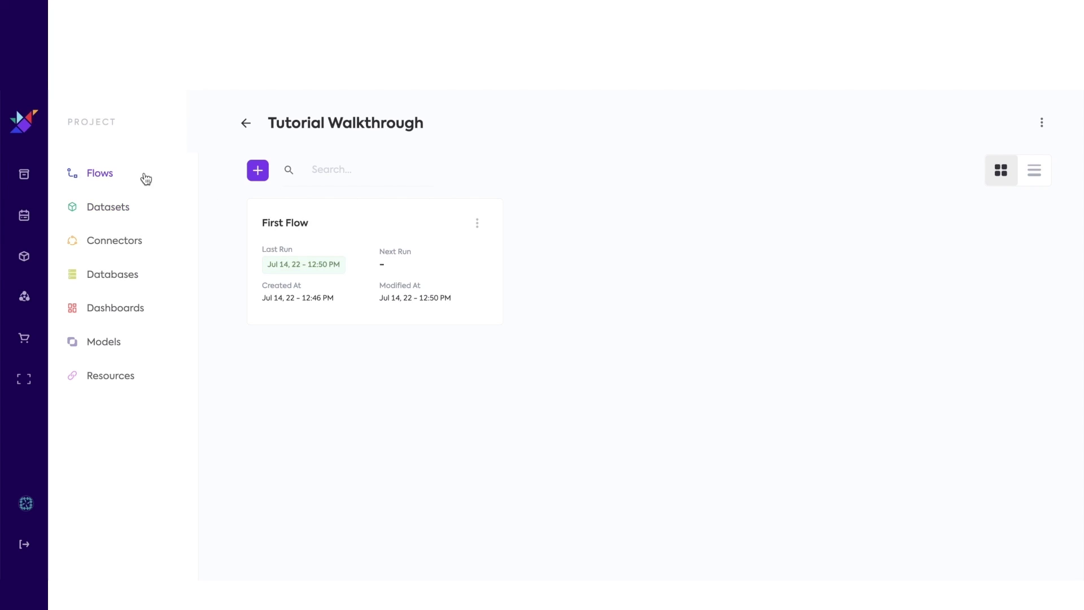
Step: Open First Flow and create a new chart named Filter from the First Output dataset
left_click(306, 224)
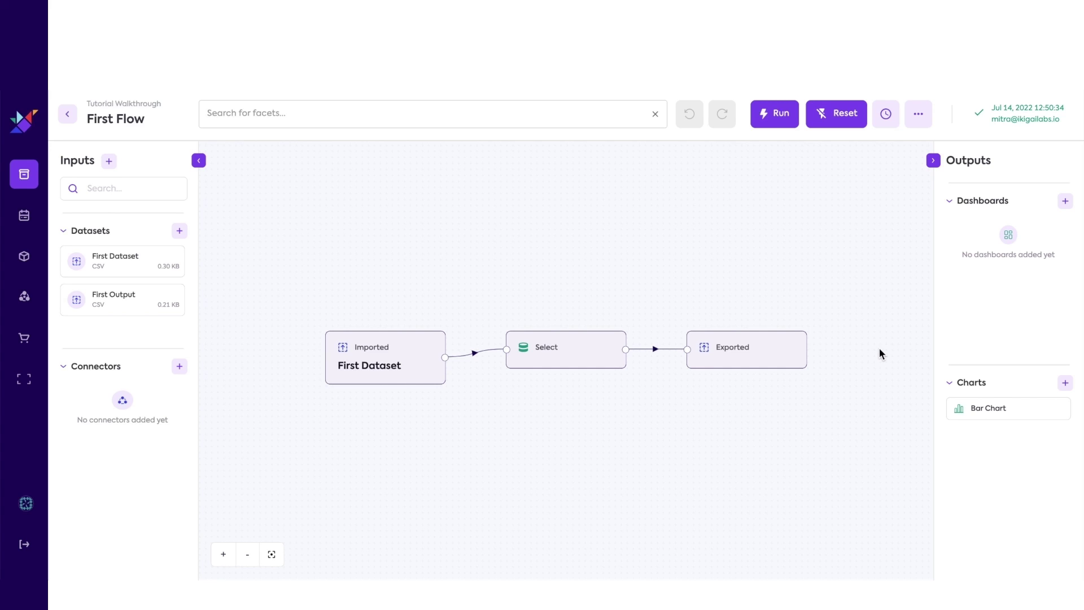
left_click(1065, 383)
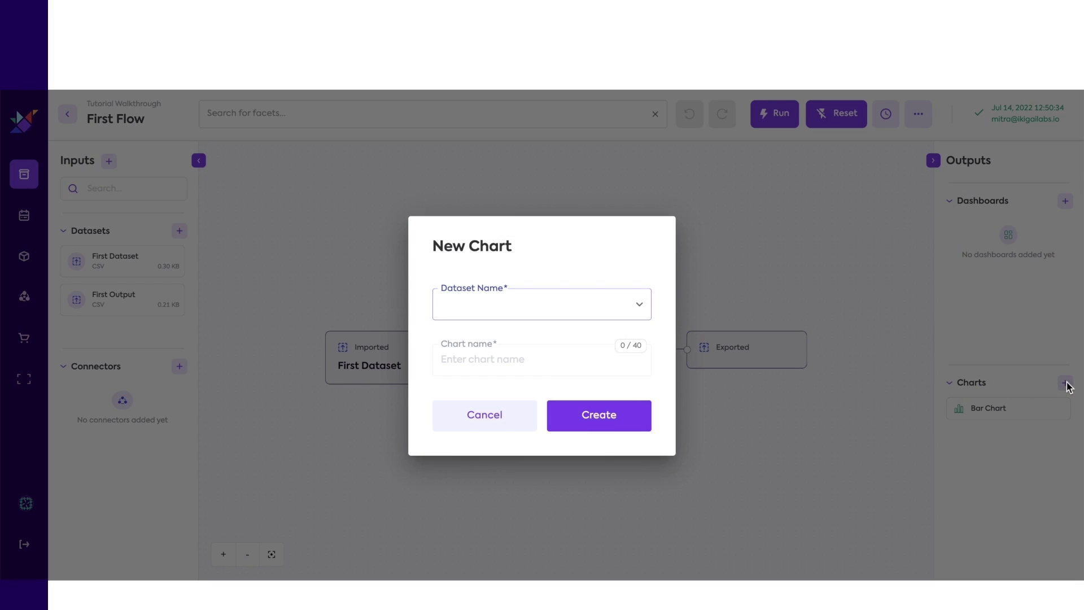
left_click(615, 312)
left_click(565, 352)
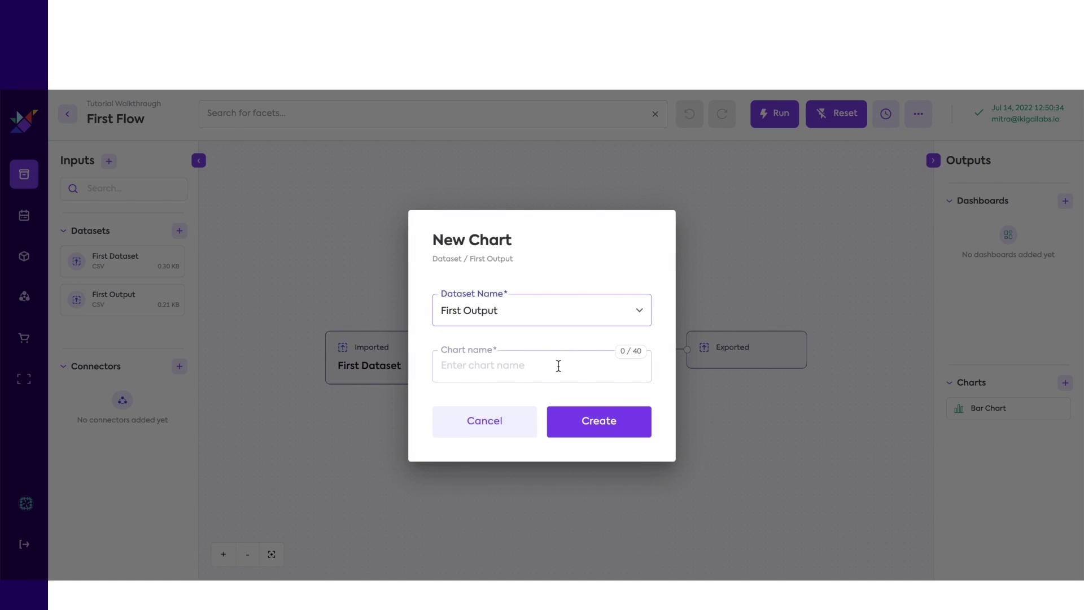
left_click(554, 368)
type("Fi")
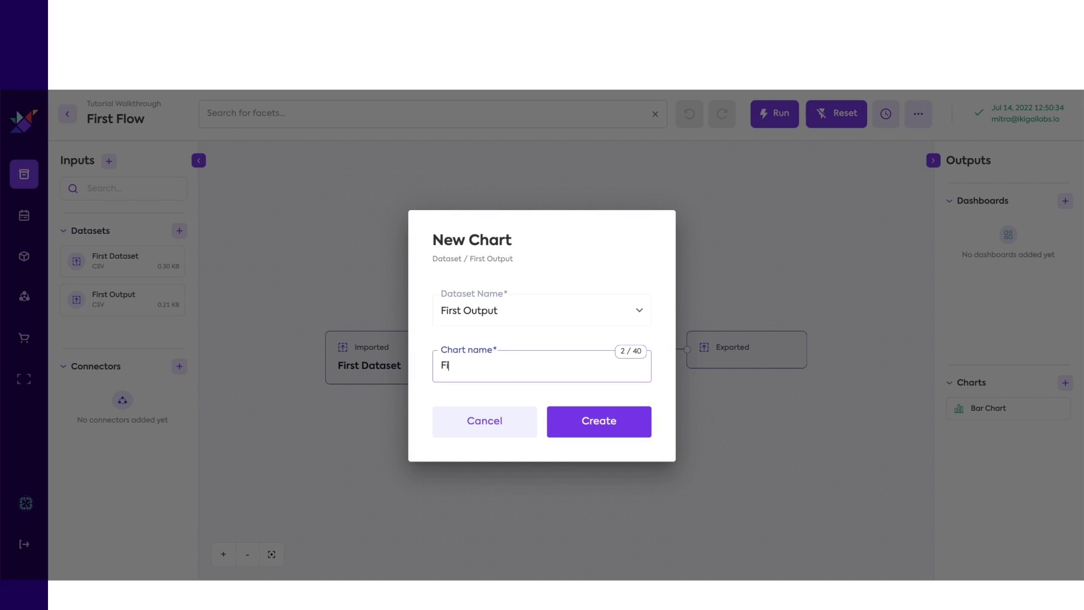
type("lter")
left_click(590, 421)
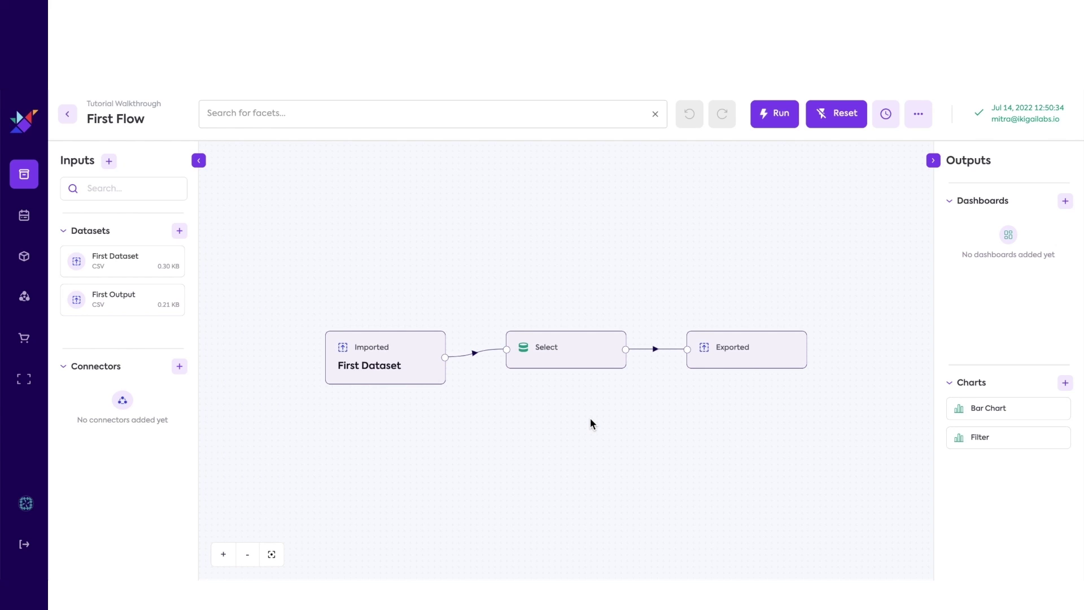
Step: Open the Filter chart in the chart editor and set its visualization type to Filter box
left_click(1055, 439)
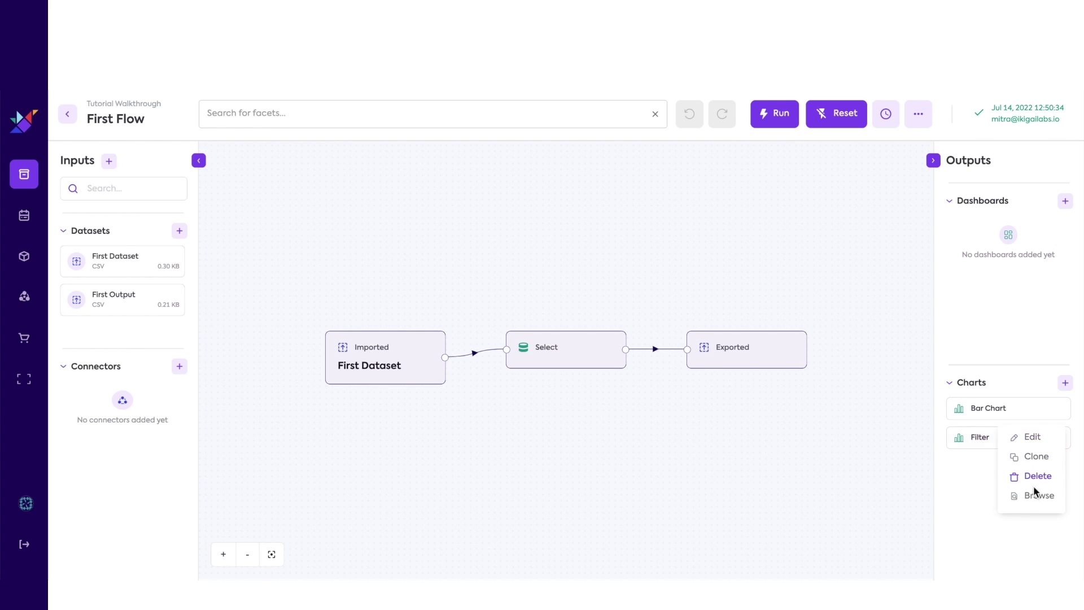
left_click(1035, 496)
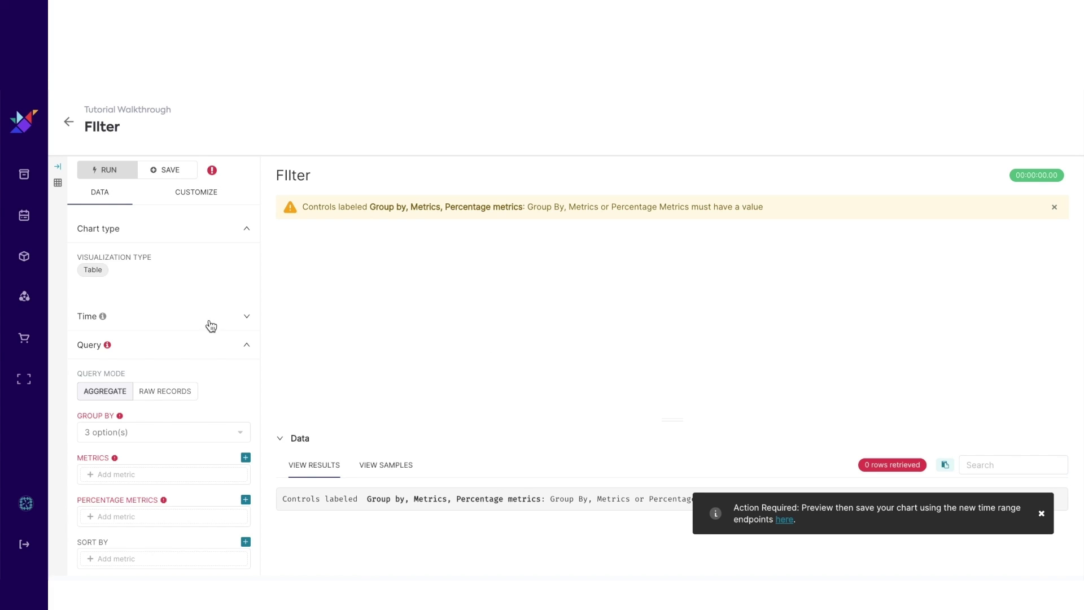
left_click(101, 270)
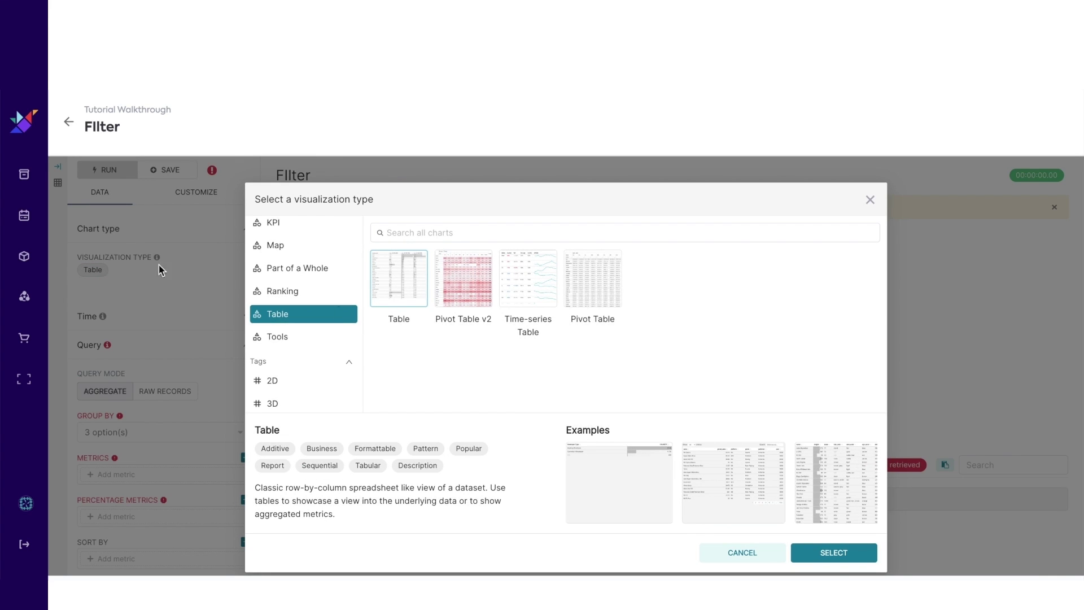
left_click(425, 232)
type("filter")
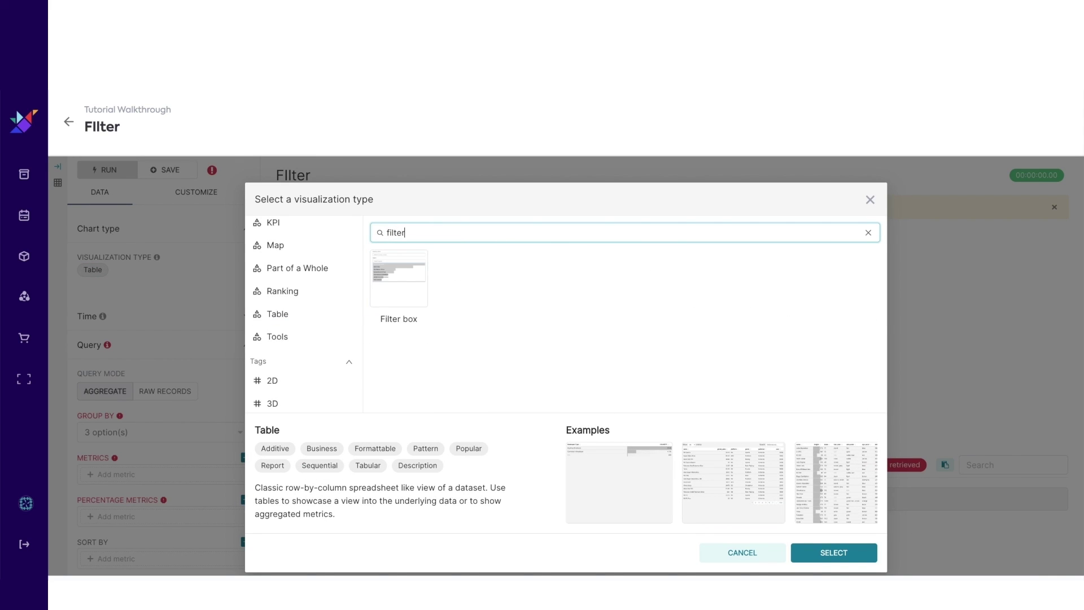
left_click(407, 301)
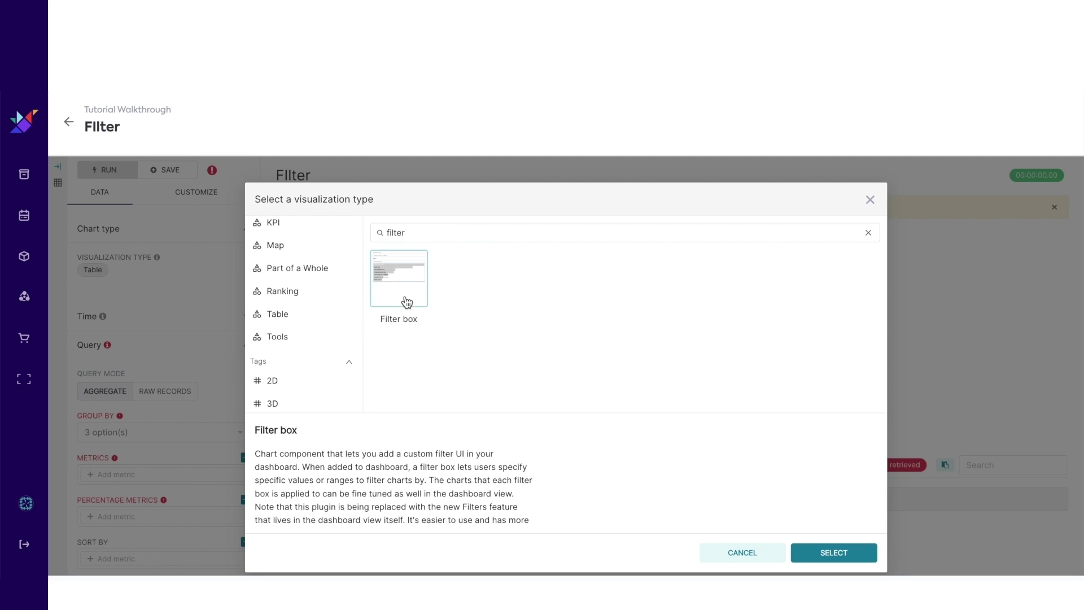
left_click(846, 553)
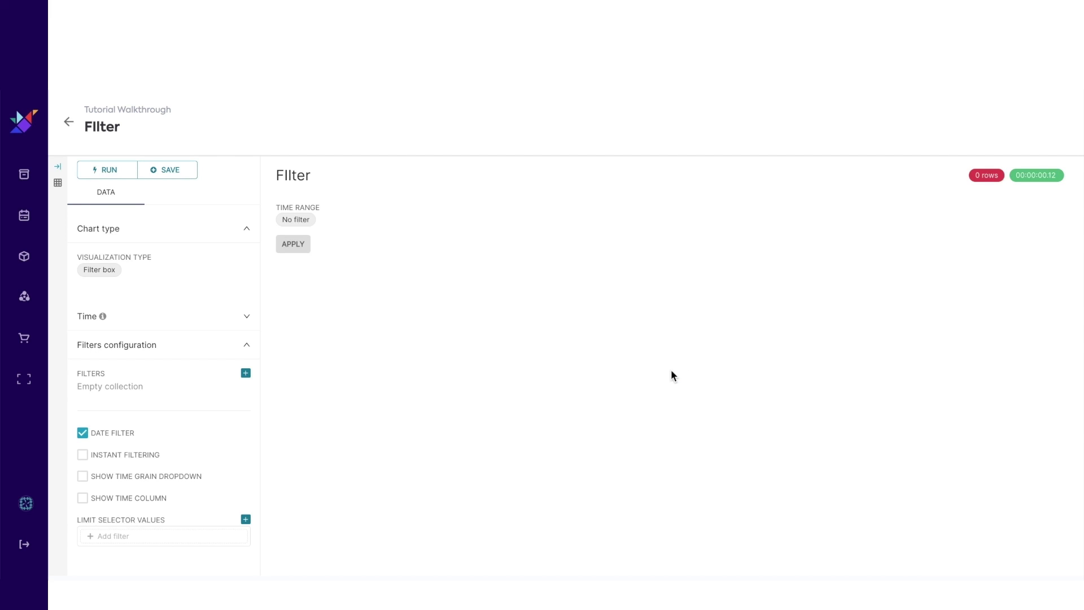
Step: Add a filter to the filter box that uses the Product (name/description) column
left_click(245, 373)
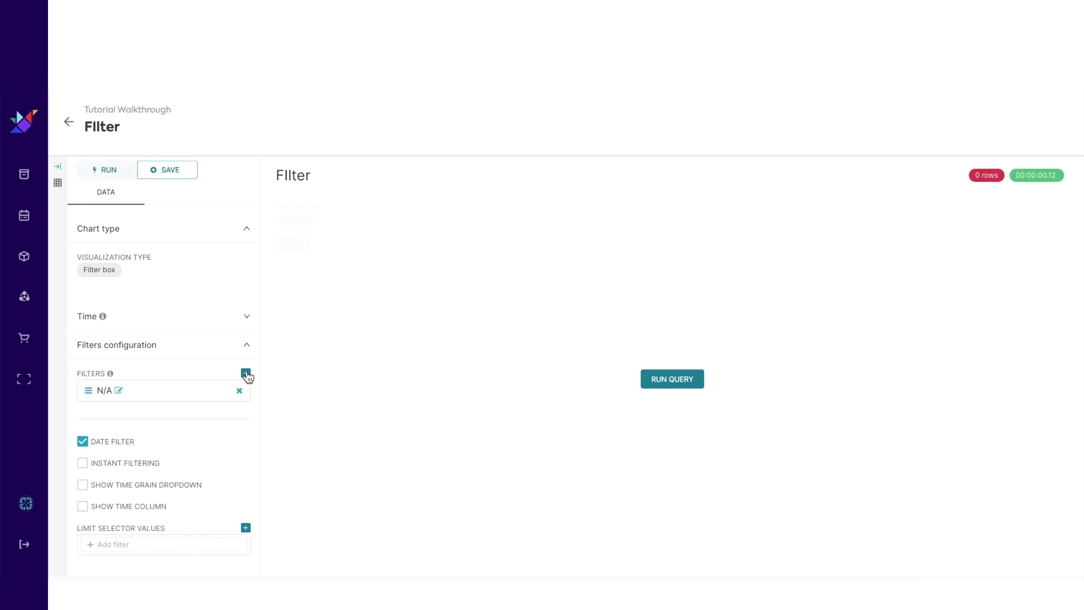
left_click(119, 391)
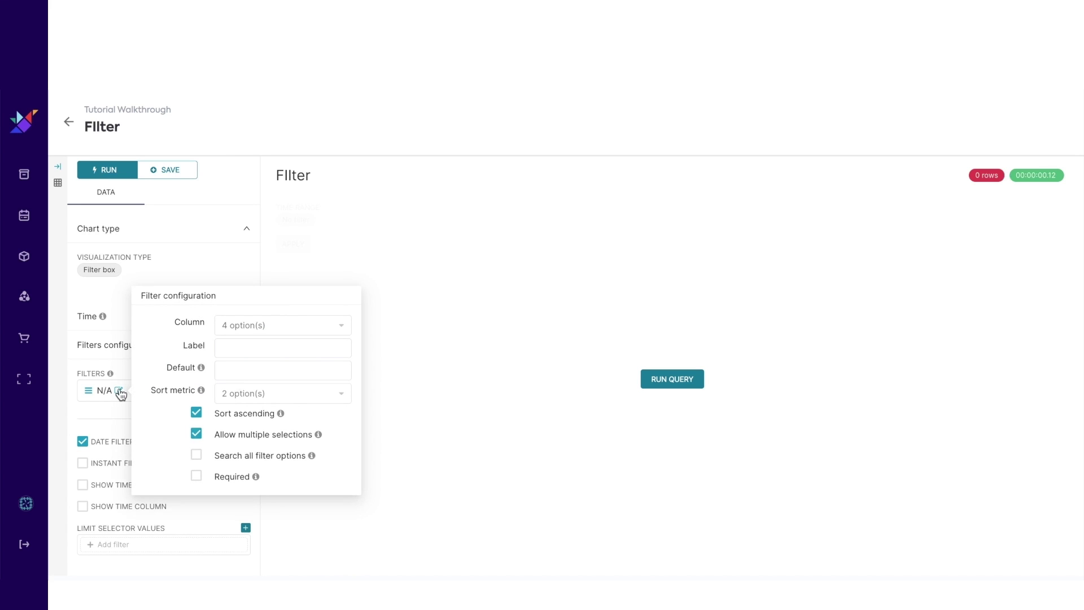
left_click(235, 323)
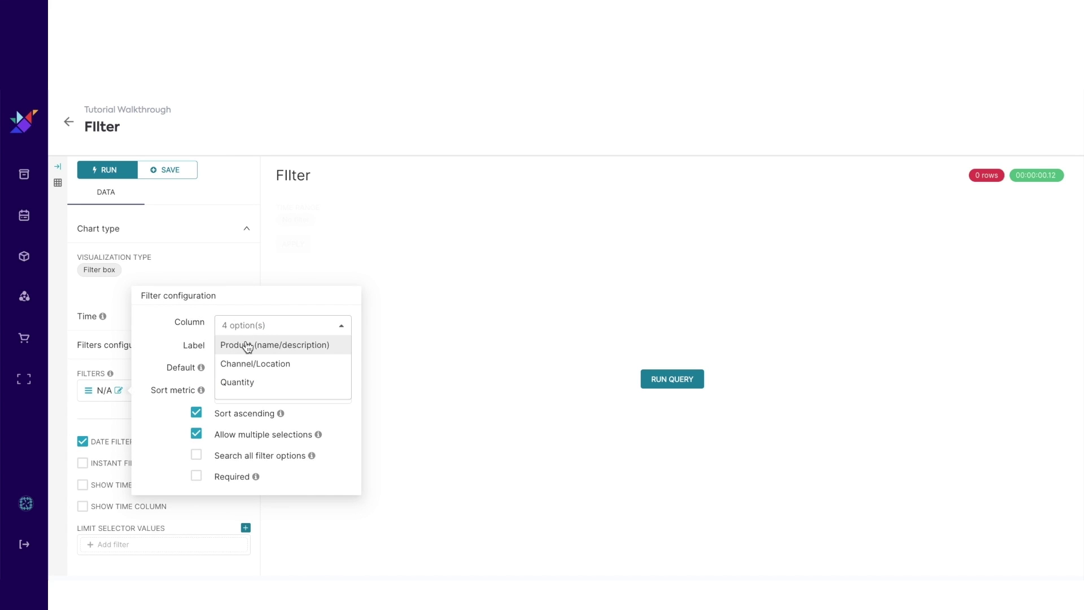
left_click(246, 343)
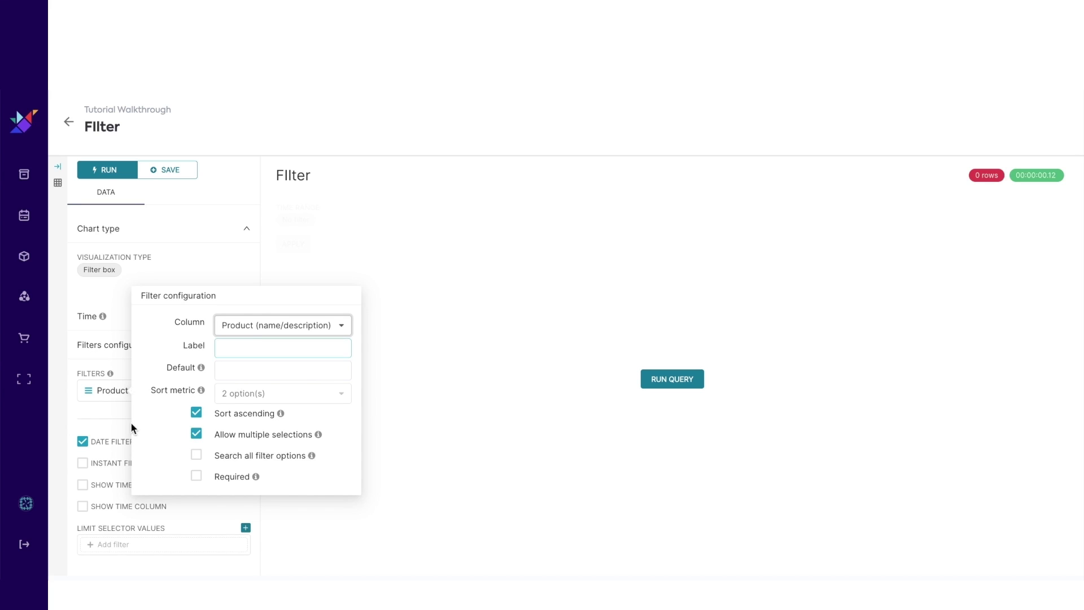
left_click(111, 437)
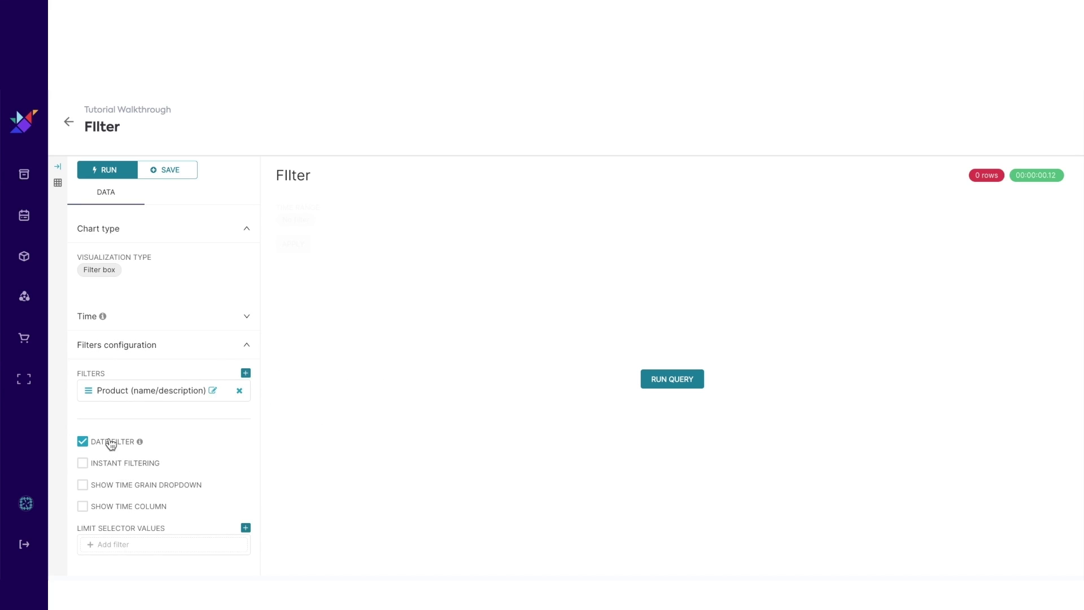
Step: Disable the date filter, enable instant filtering, and run the query to try the product selector
left_click(111, 443)
left_click(111, 465)
left_click(665, 383)
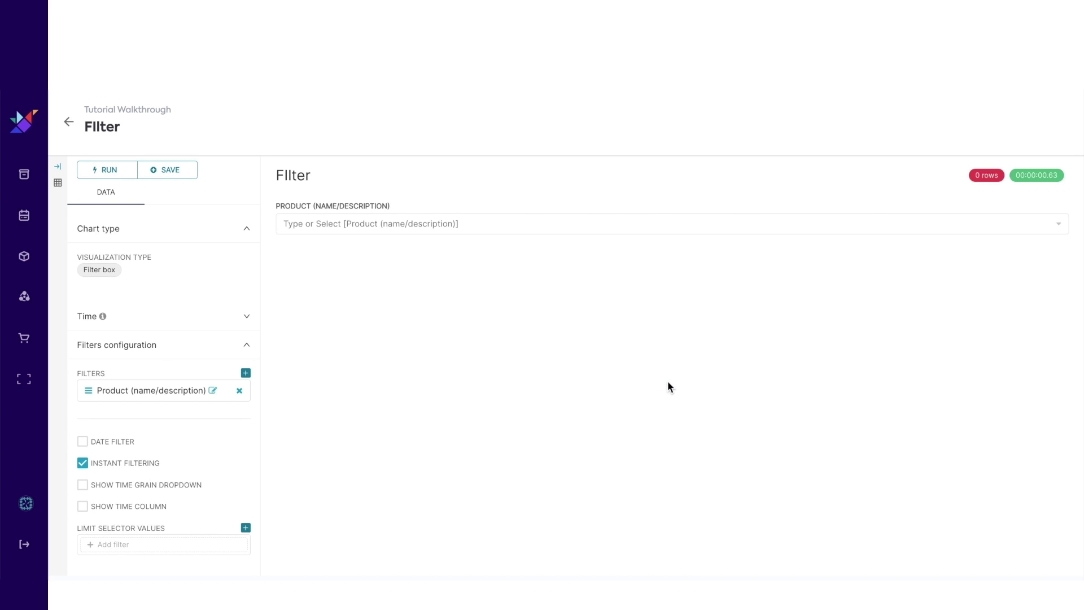
left_click(611, 226)
left_click(611, 226)
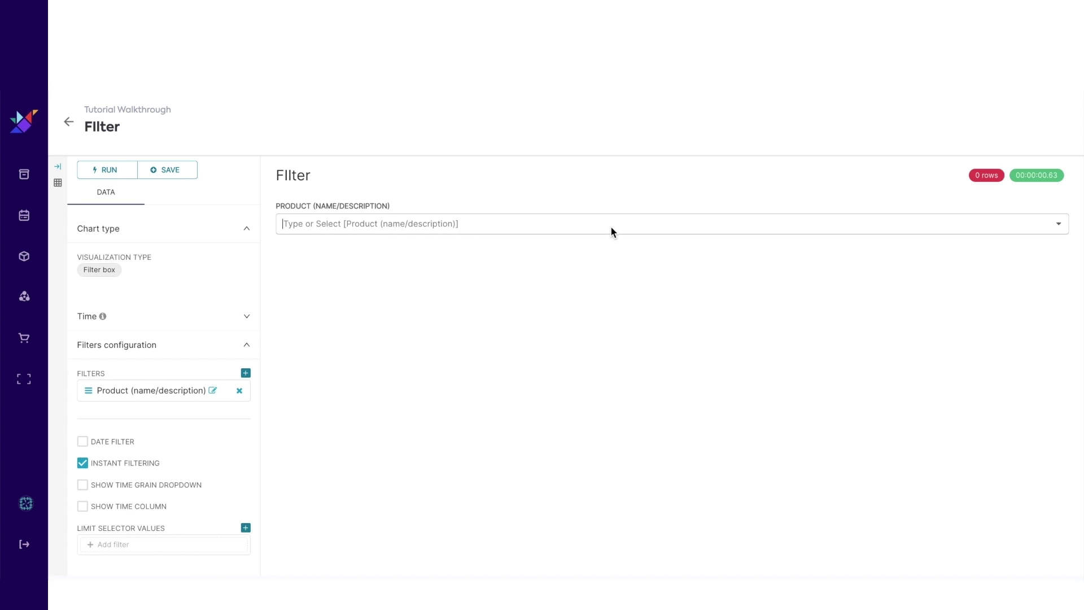
Step: Save the Filter chart, overwriting the existing one, and return to the Tutorial Walkthrough project's flows
left_click(178, 167)
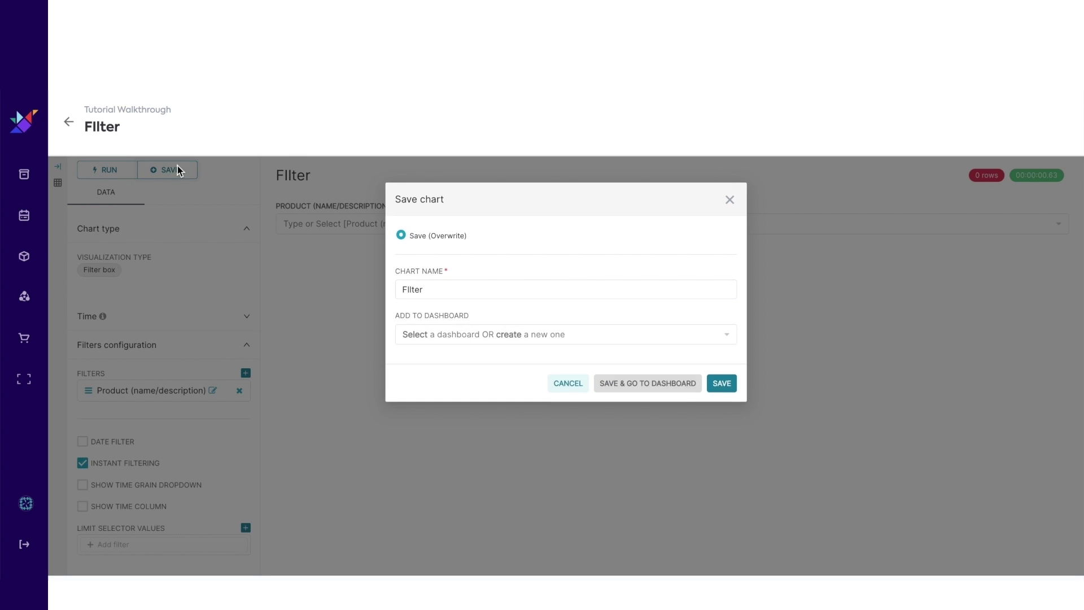
left_click(723, 383)
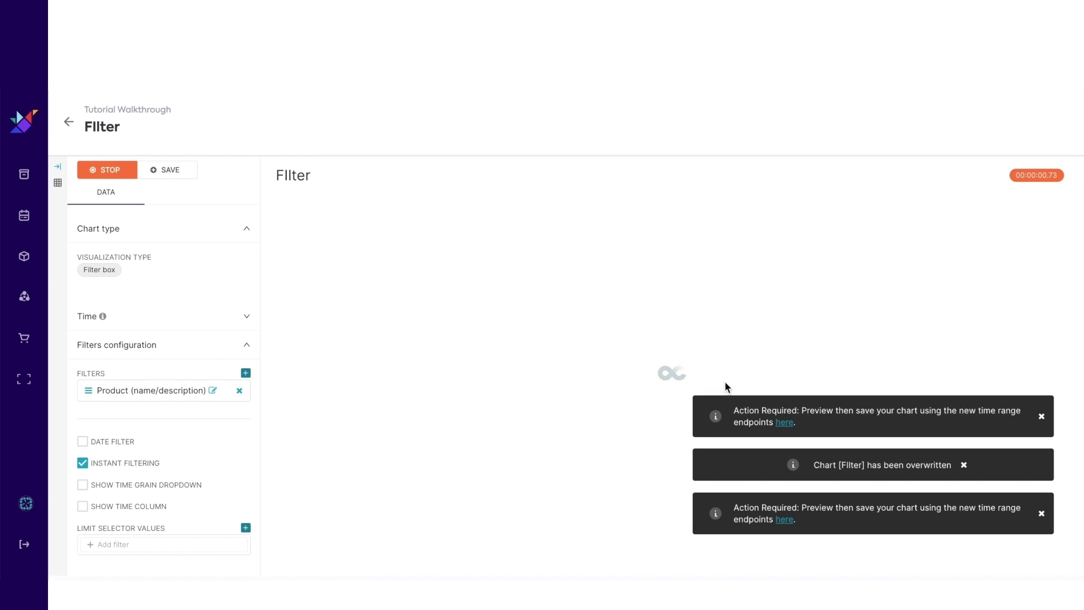
left_click(68, 122)
left_click(118, 181)
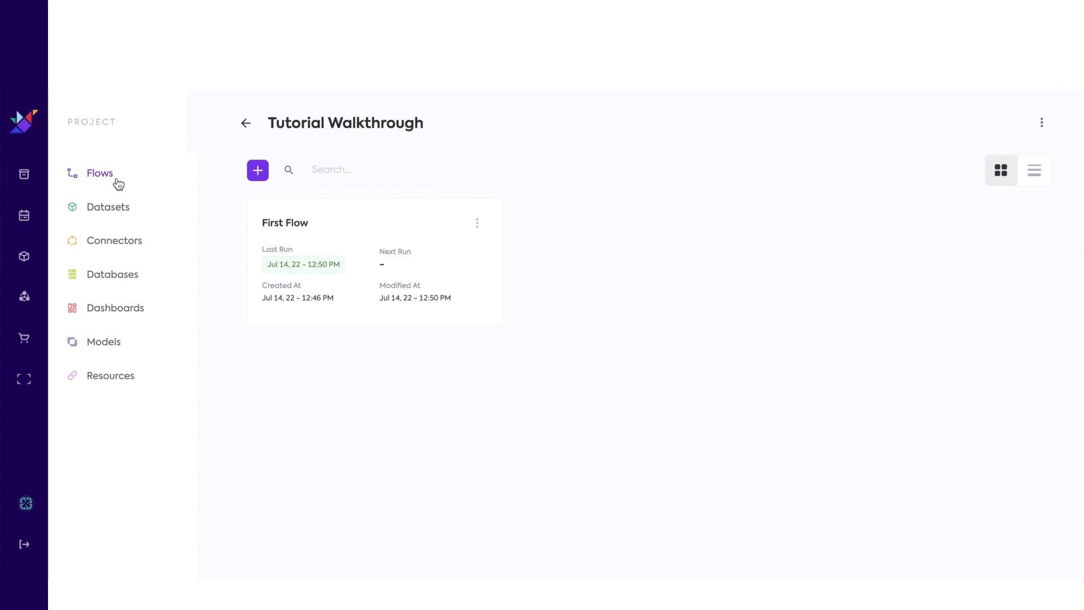
Step: Open First Flow and create a new Interactive dashboard named First Dashboard
left_click(343, 228)
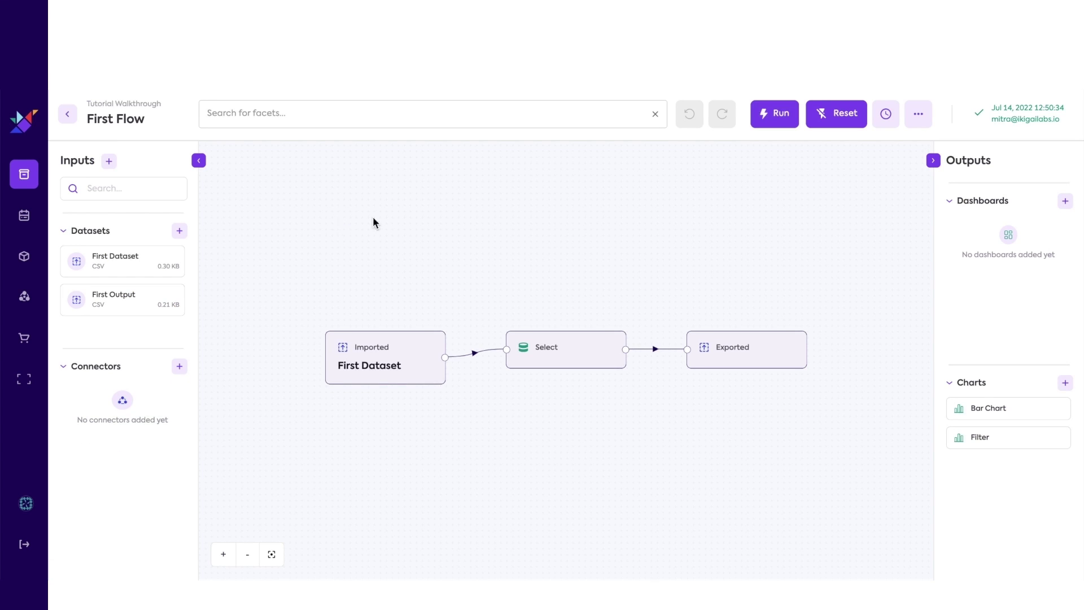
left_click(1065, 202)
type("Fir")
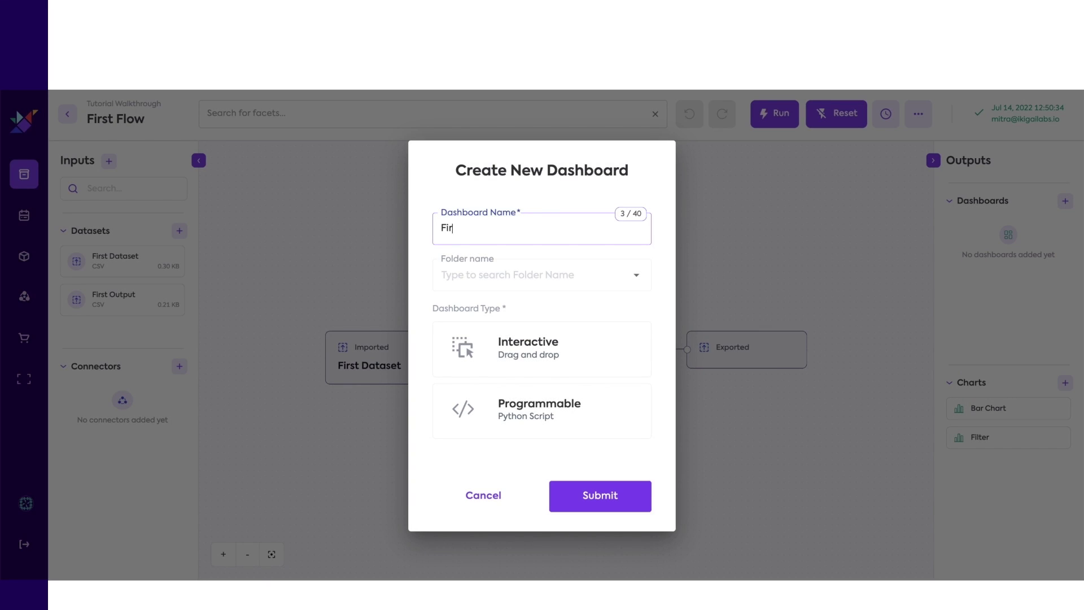
type("st Dashboard")
left_click(597, 357)
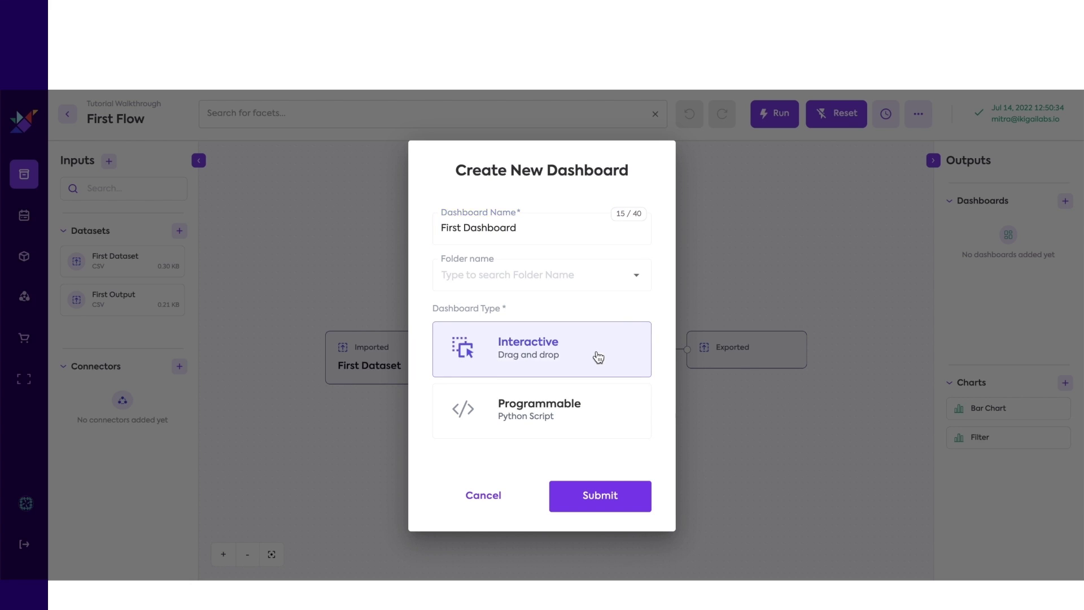
left_click(603, 496)
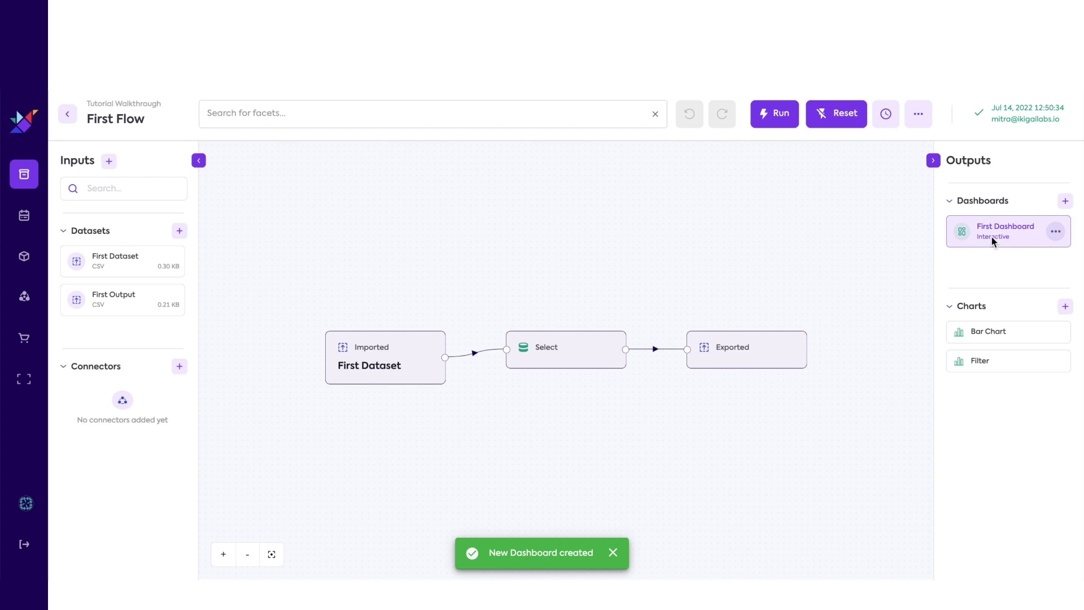
Step: Open First Dashboard for editing and place the Filter and Bar Chart charts side by side in one row
left_click(1056, 232)
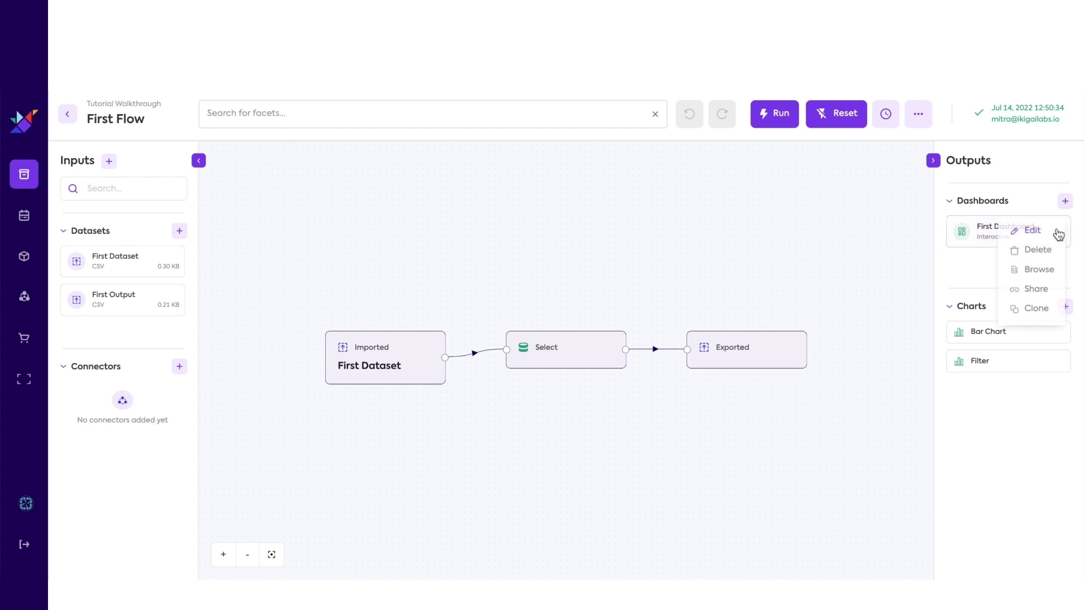
left_click(1042, 273)
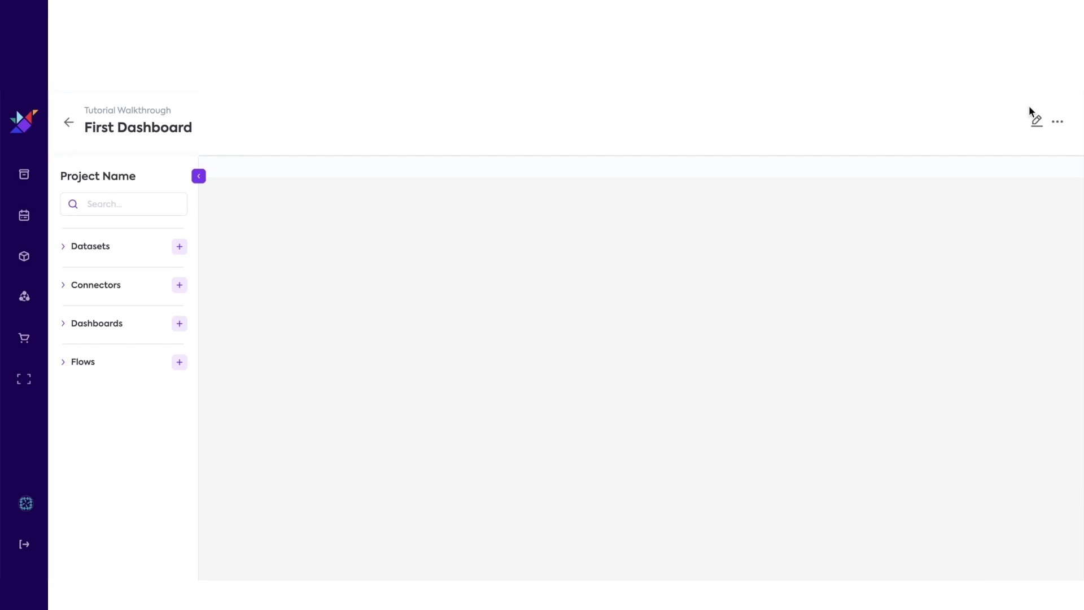
left_click(1037, 121)
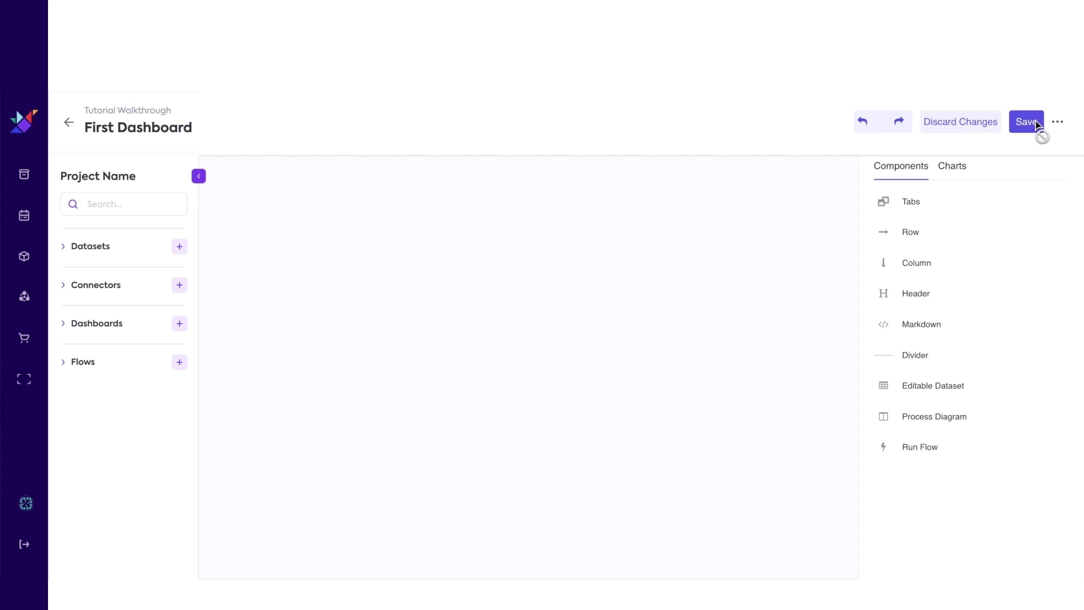
left_click(951, 168)
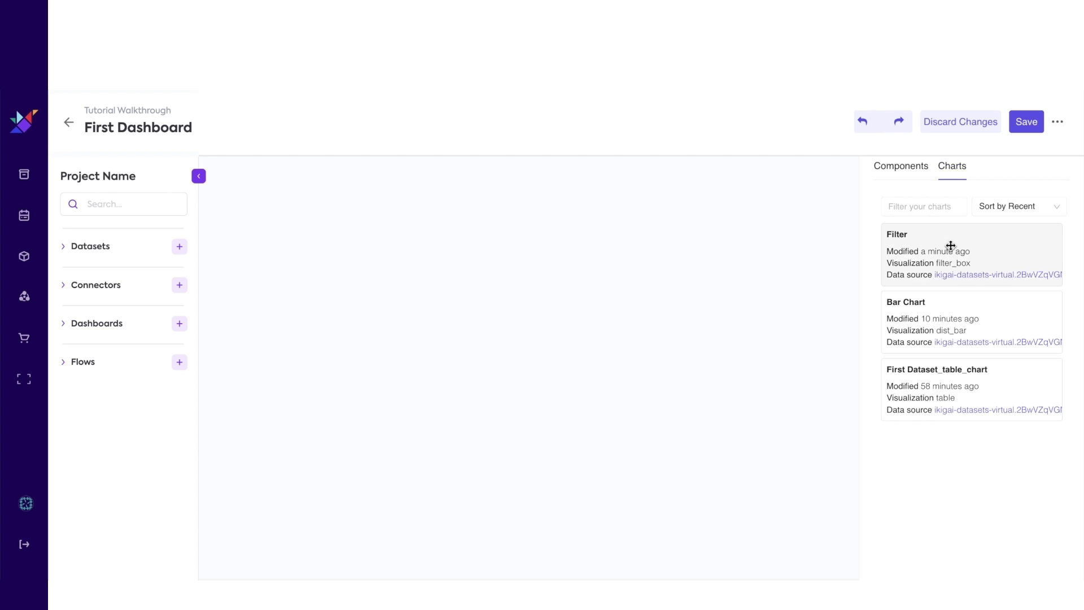
left_click_drag(937, 244, 244, 284)
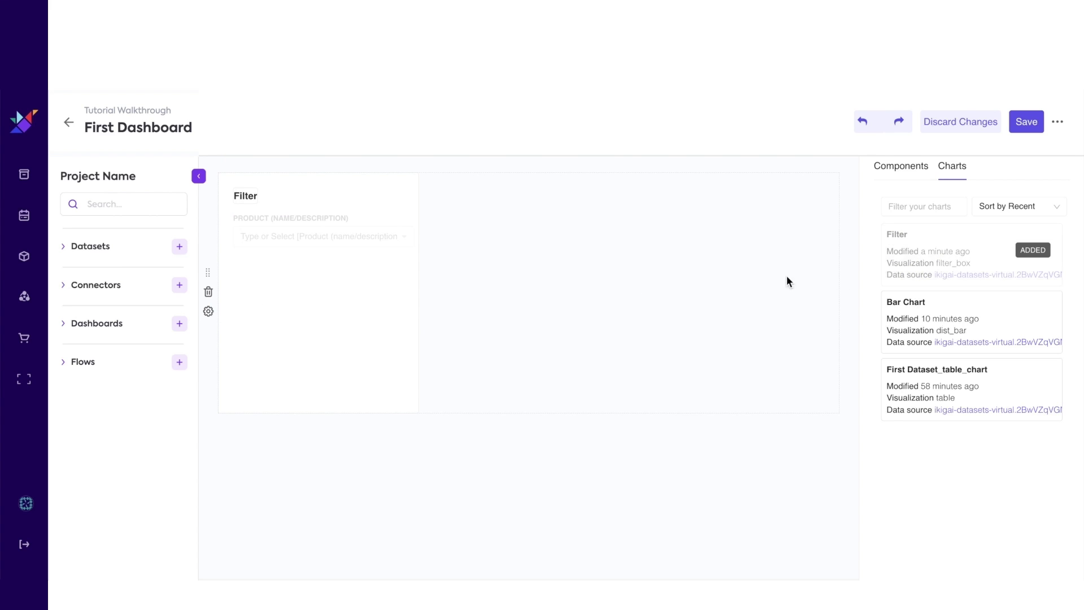
left_click_drag(919, 315, 501, 243)
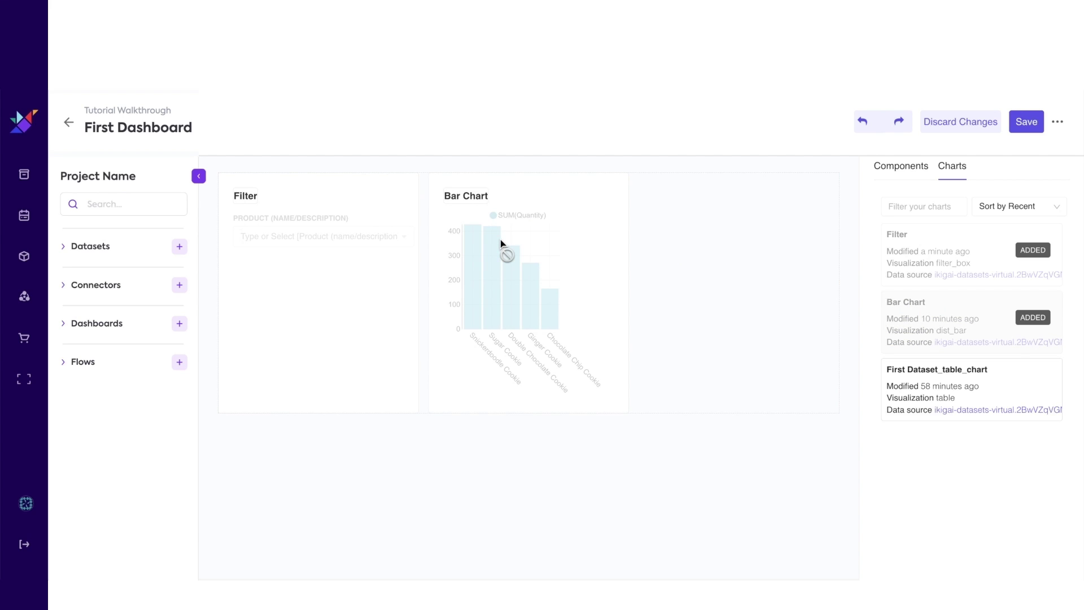
Step: Widen Bar Chart to fill the rest of the row, make both charts slightly taller, and save the dashboard
left_click_drag(624, 416, 836, 421)
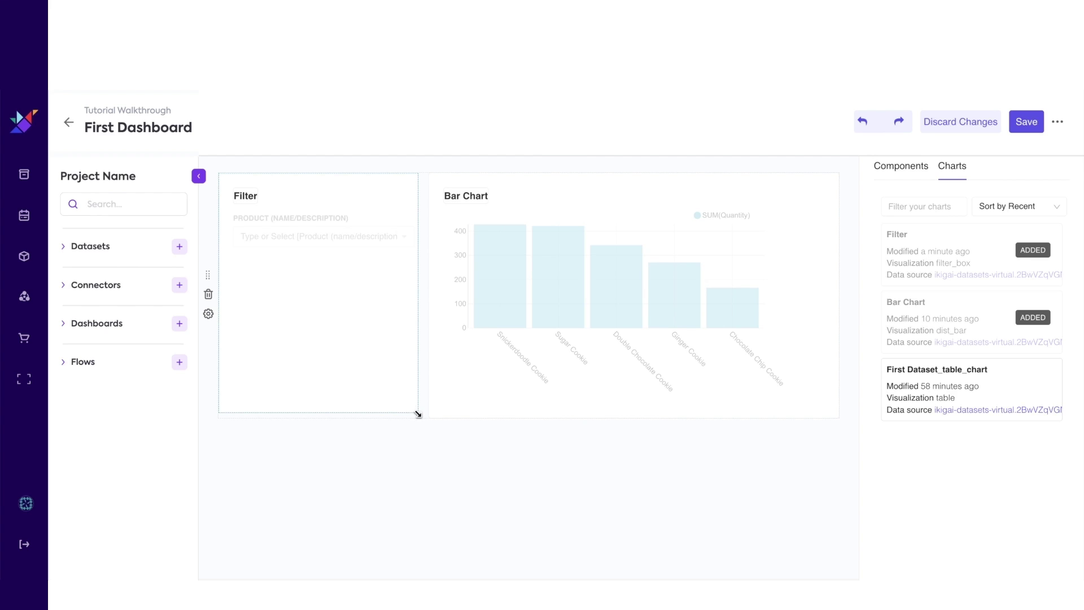
left_click_drag(418, 414, 419, 427)
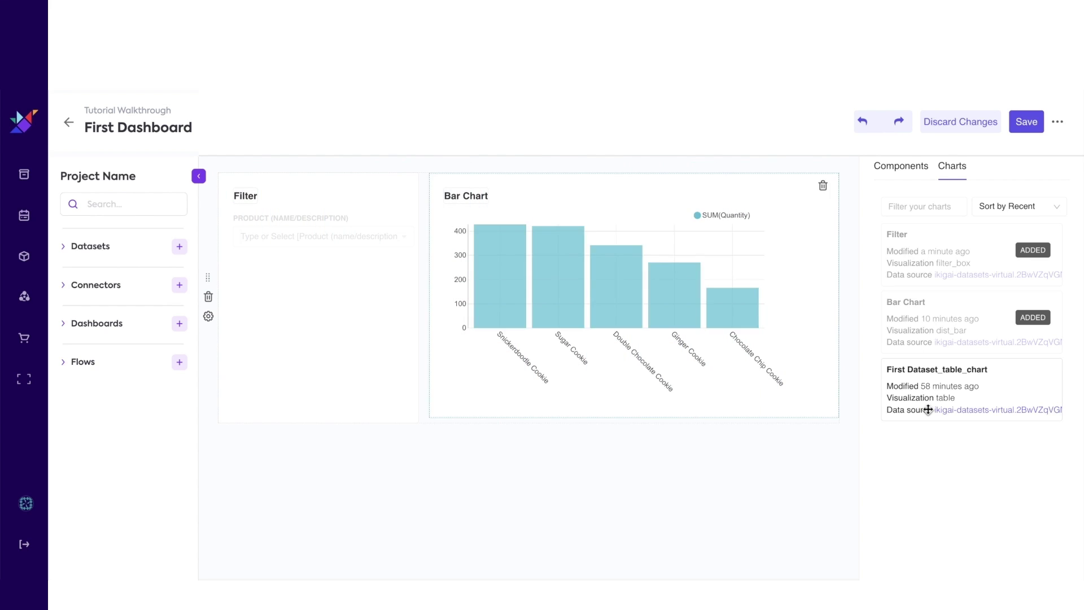
left_click_drag(839, 422, 841, 427)
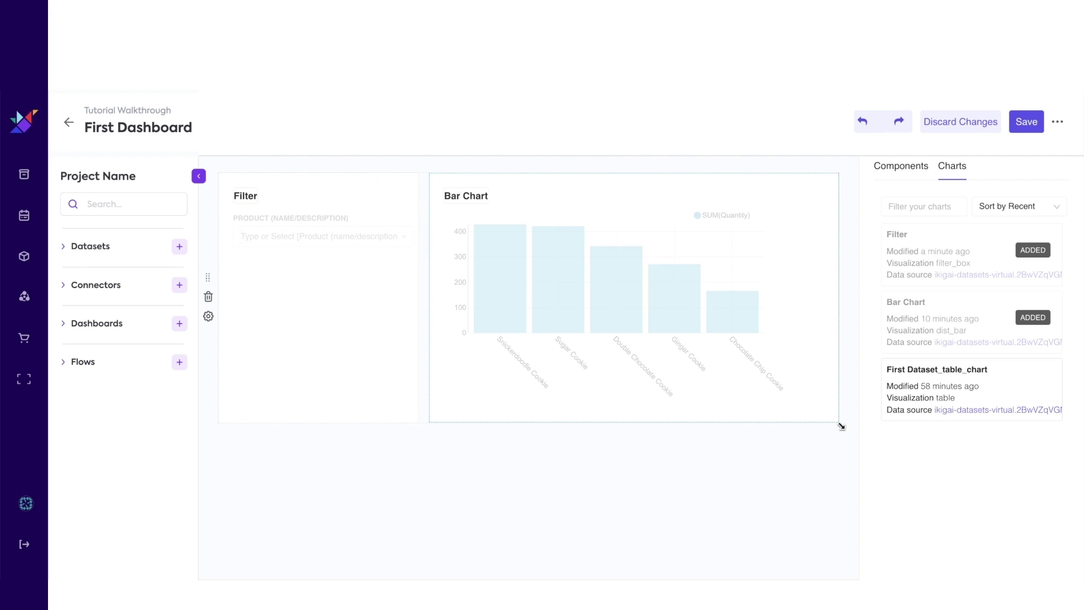
left_click(1019, 130)
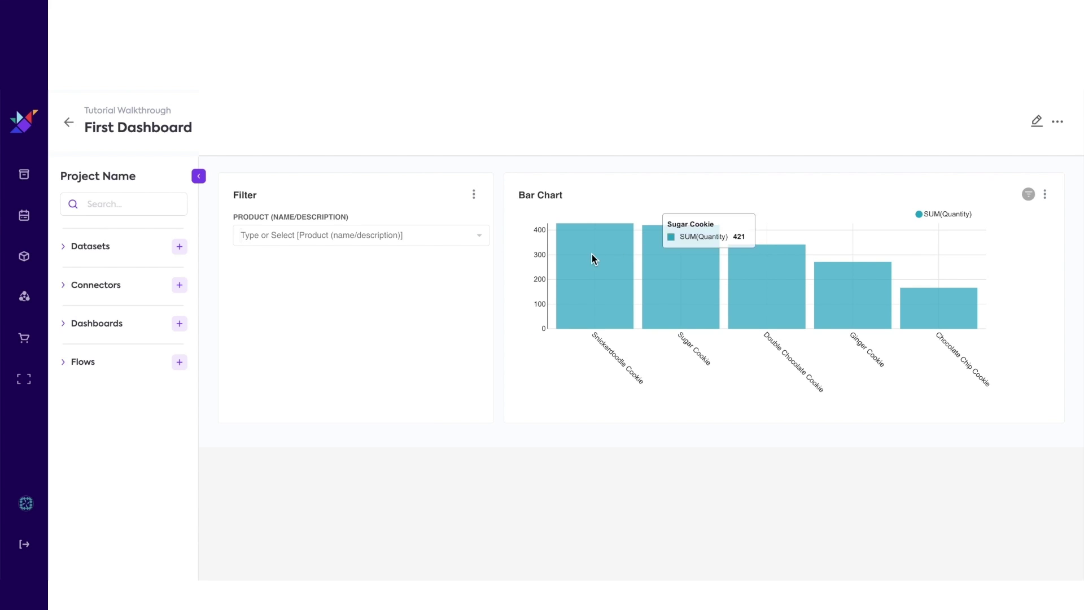
Step: Filter the dashboard's bar chart by the products Double Chocolate Cookie and Snickerdoodle Cookie
left_click(440, 240)
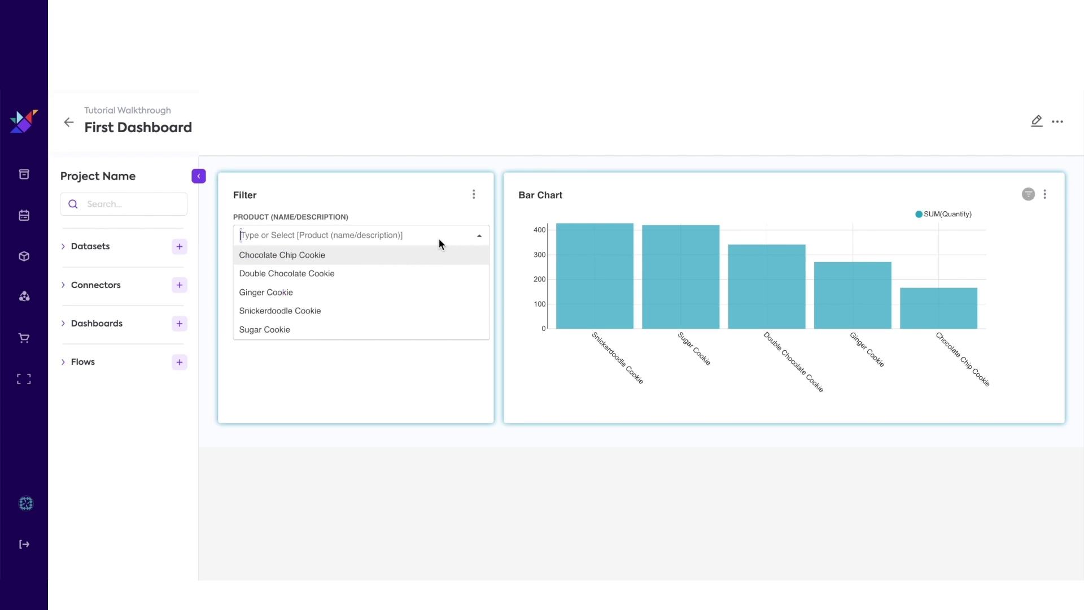
left_click(423, 275)
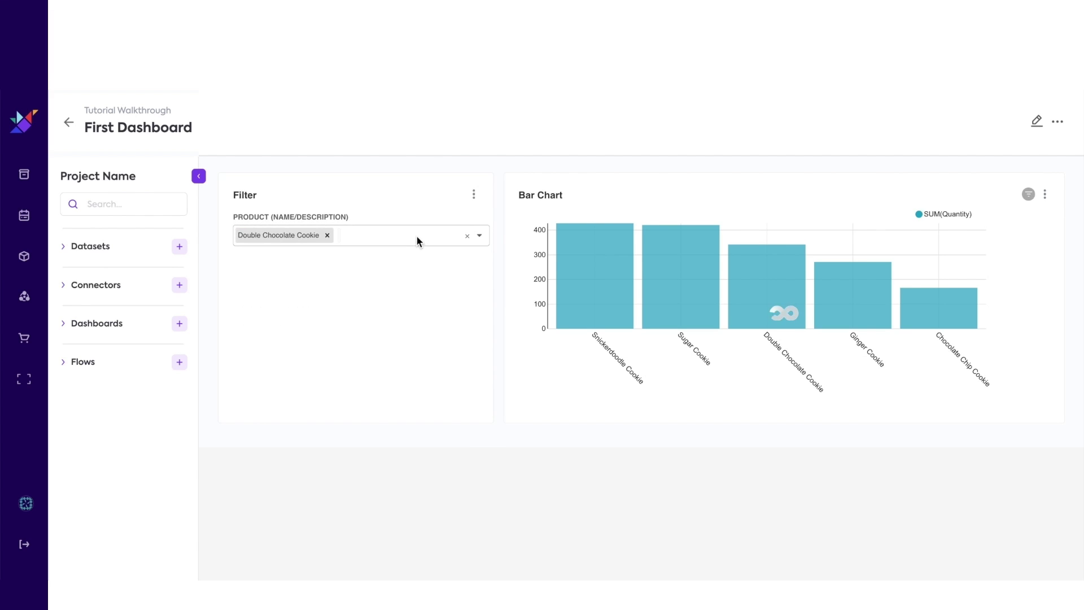
left_click(416, 241)
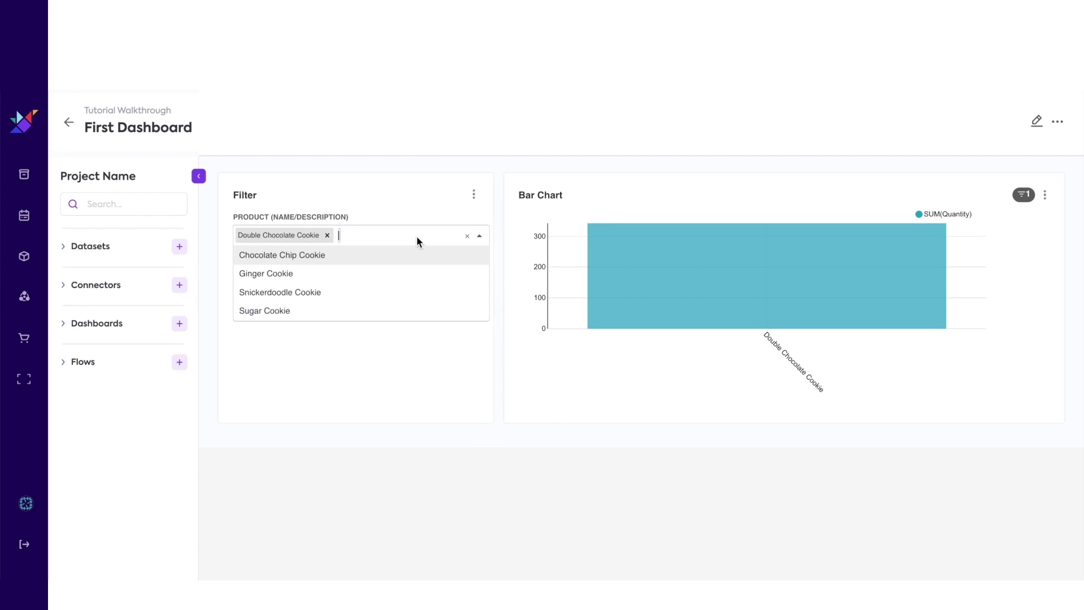
left_click(386, 294)
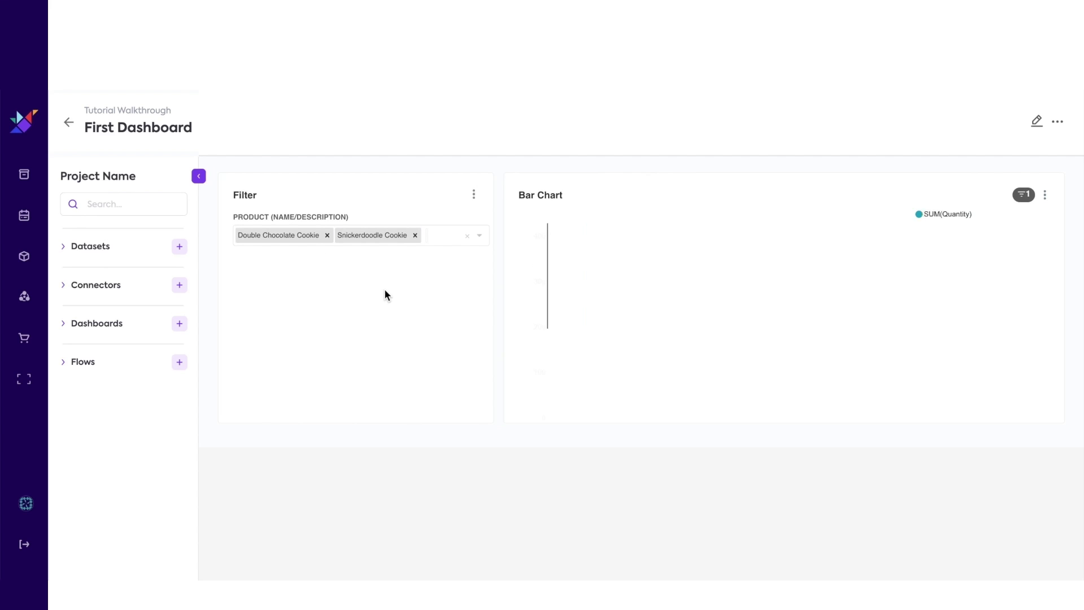